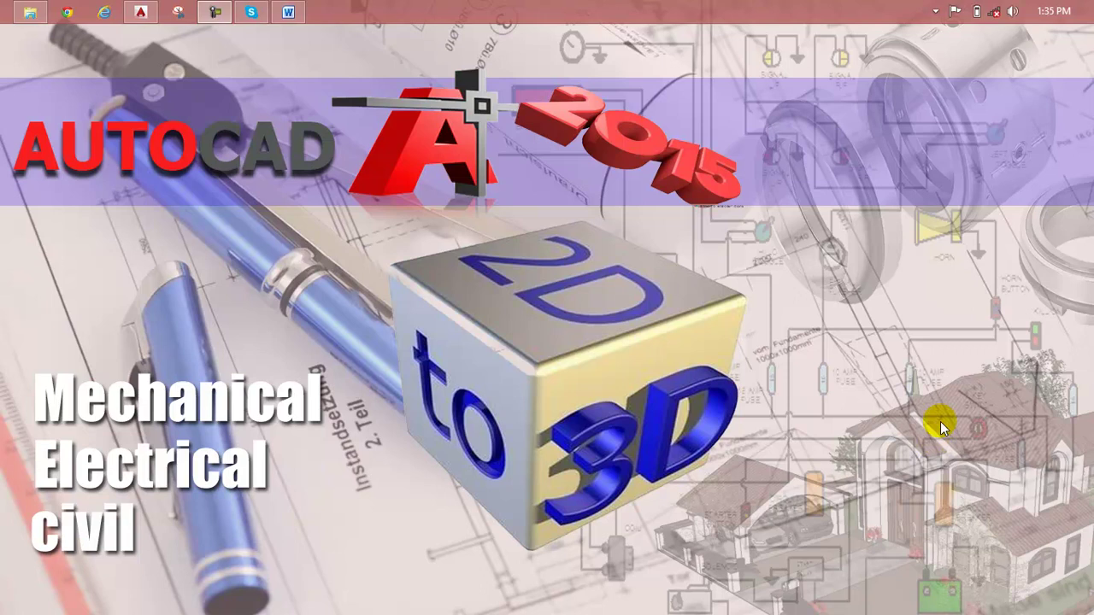
Bring up the Lesson 82 notes in Word, then switch to the empty AutoCAD drawing.
{"action": "left_click", "coordinate": [299, 10]}
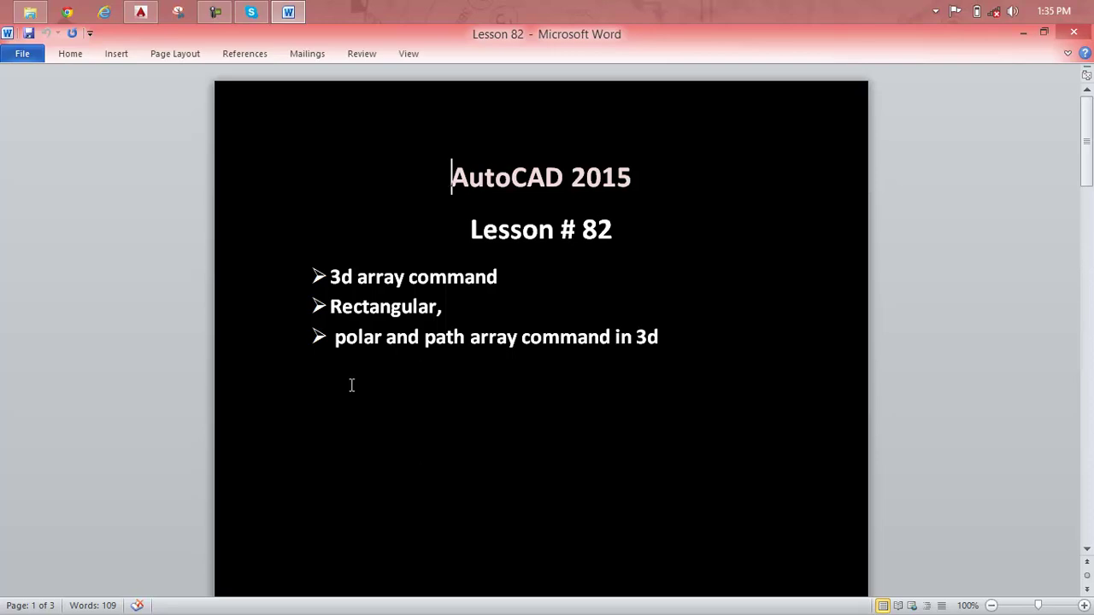
{"action": "left_click", "coordinate": [144, 10]}
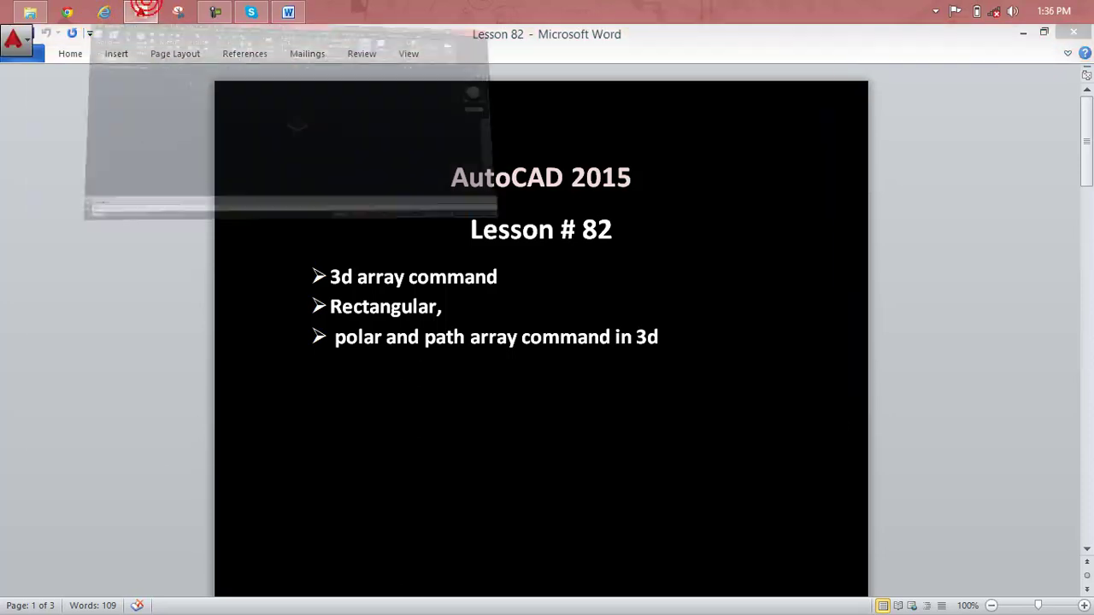
{"action": "middle_click_drag", "start_coordinate": [529, 262], "coordinate": [164, 354]}
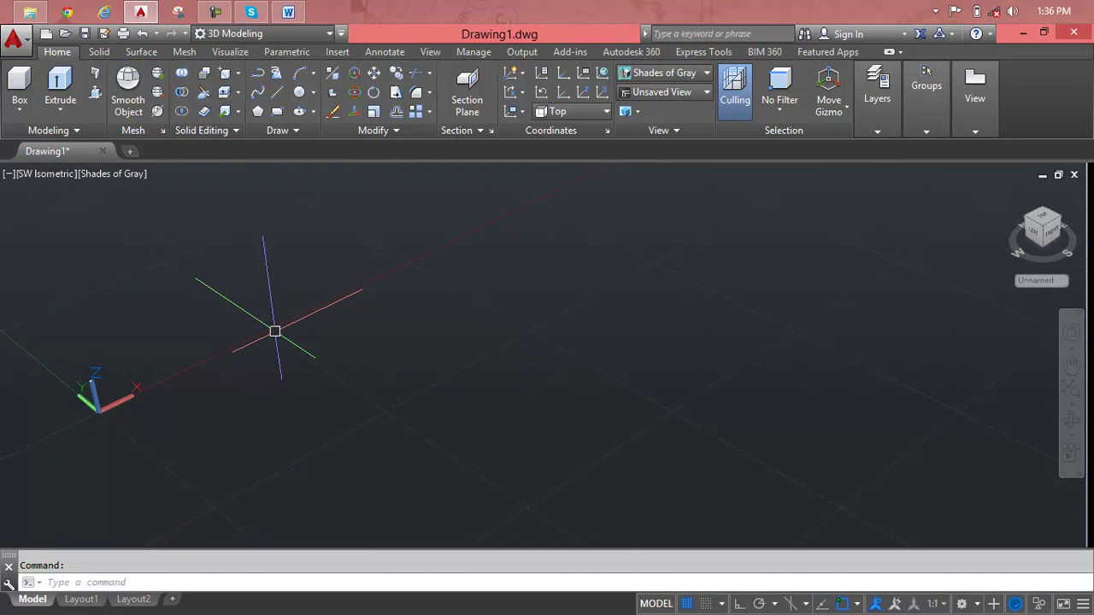
Draw a rectangle on the ground plane with the REC command.
{"action": "type", "text": "REC"}
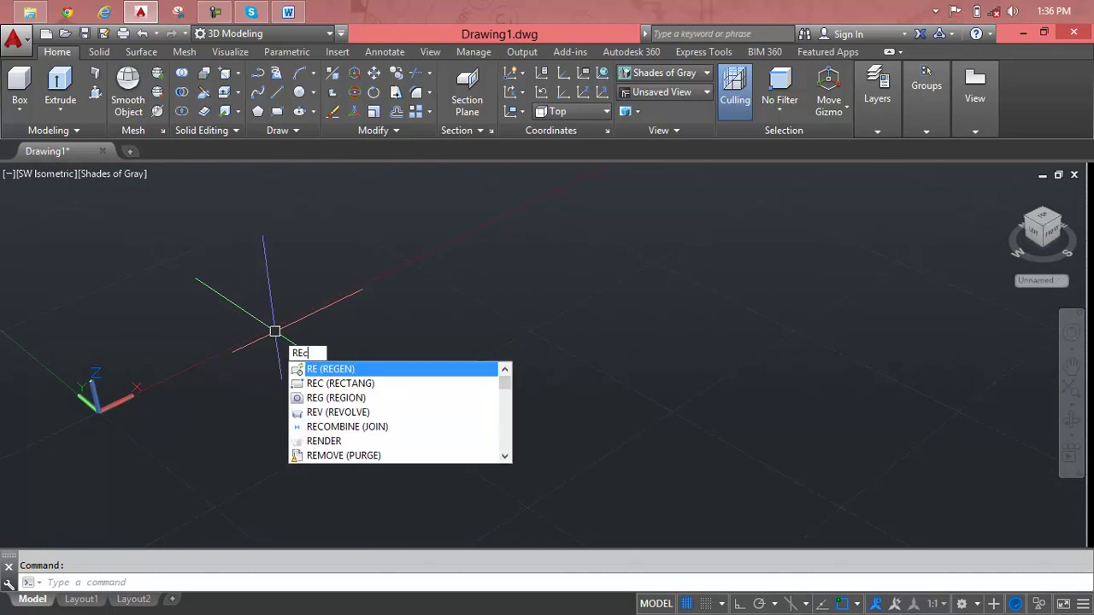
{"action": "key", "text": "Return"}
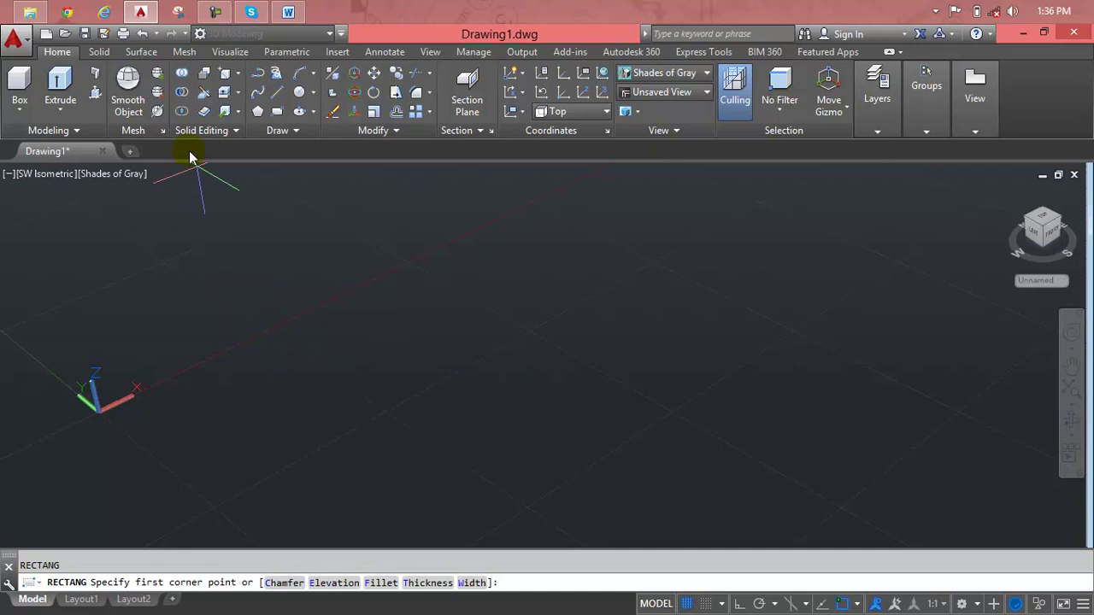
{"action": "left_click", "coordinate": [257, 342]}
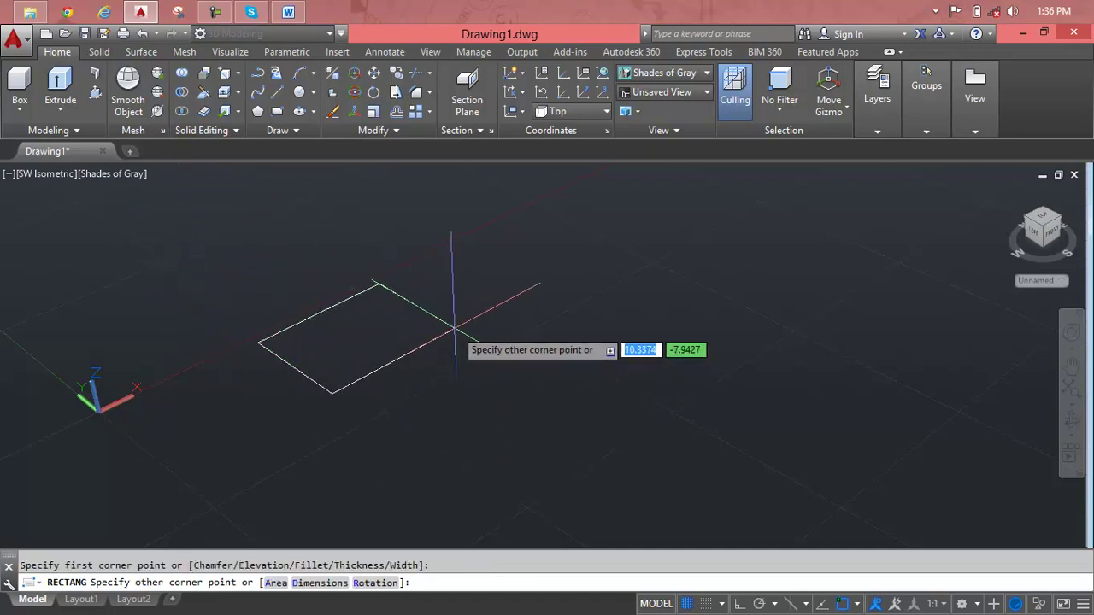
{"action": "left_click", "coordinate": [435, 307]}
{"action": "scroll", "coordinate": [388, 320], "scroll_direction": "down", "scroll_amount": 2}
Extrude the rectangle upward into a solid box.
{"action": "left_click", "coordinate": [60, 85]}
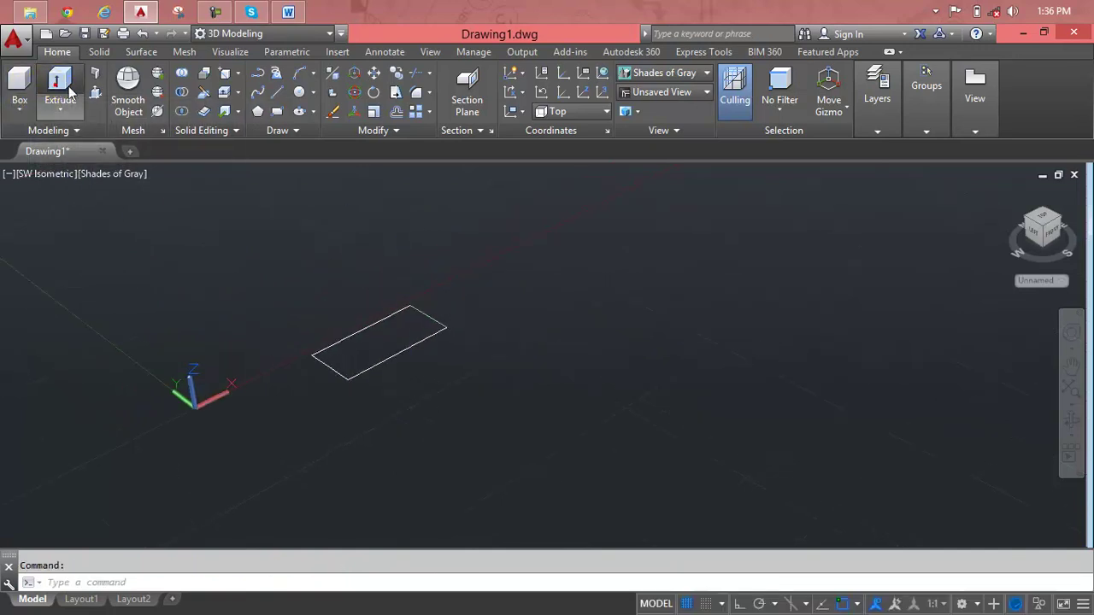
{"action": "left_click", "coordinate": [363, 367]}
{"action": "right_click", "coordinate": [362, 367]}
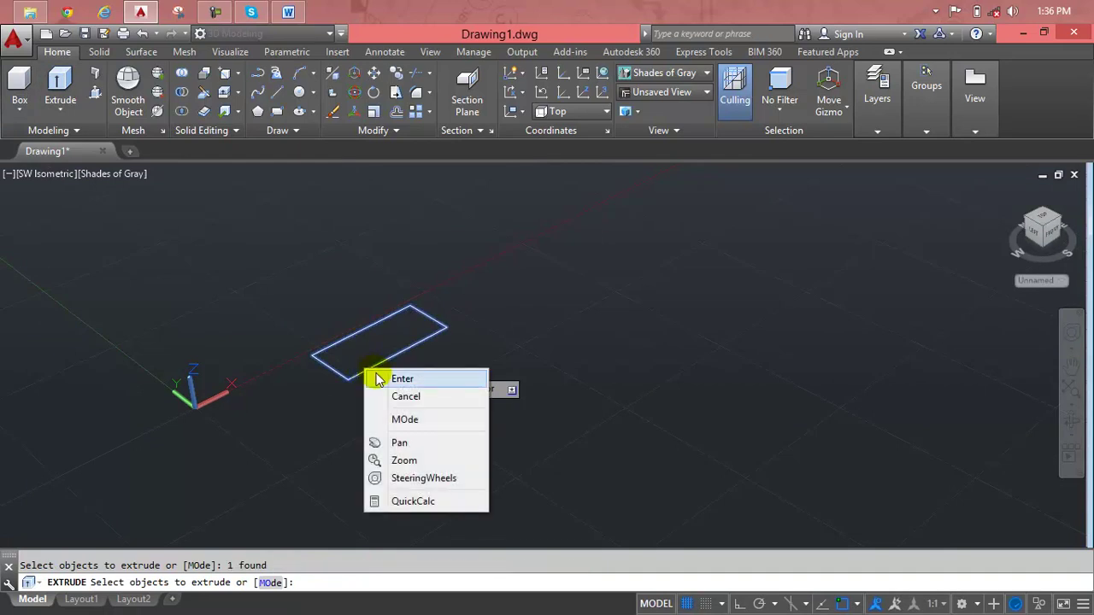
{"action": "left_click", "coordinate": [381, 377]}
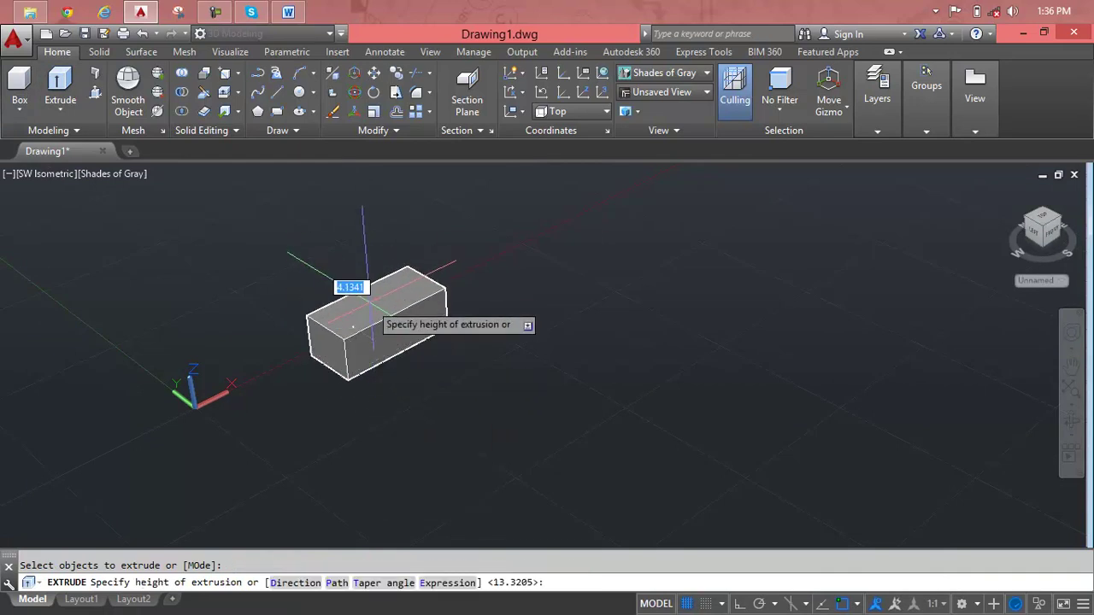
{"action": "left_click", "coordinate": [353, 326]}
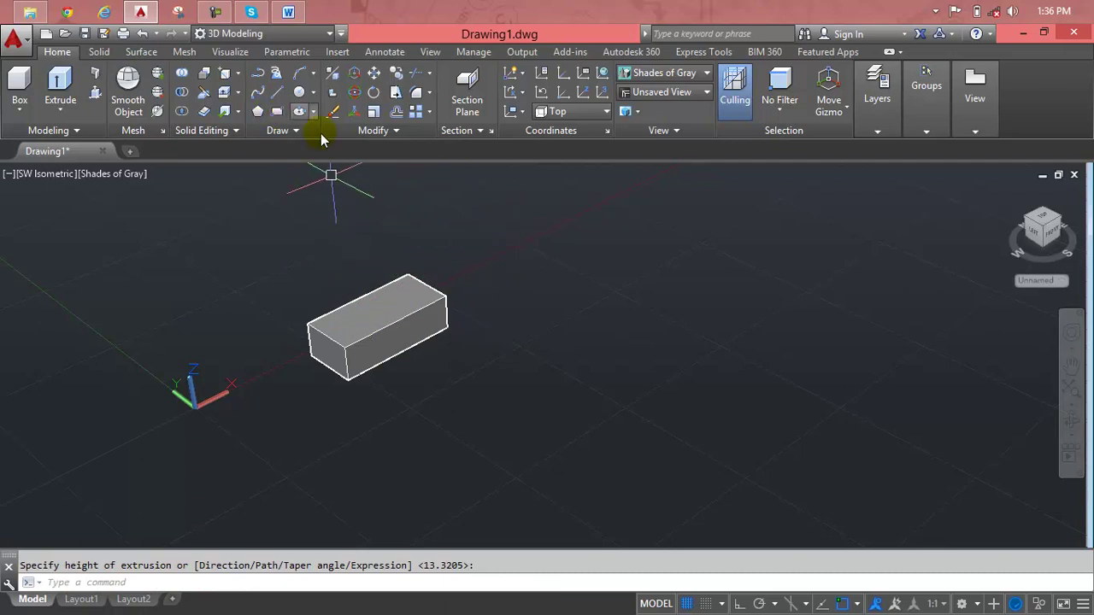
Cancel the leftover extrude prompt and create a rectangular array of the box with AR.
{"action": "left_click", "coordinate": [431, 112]}
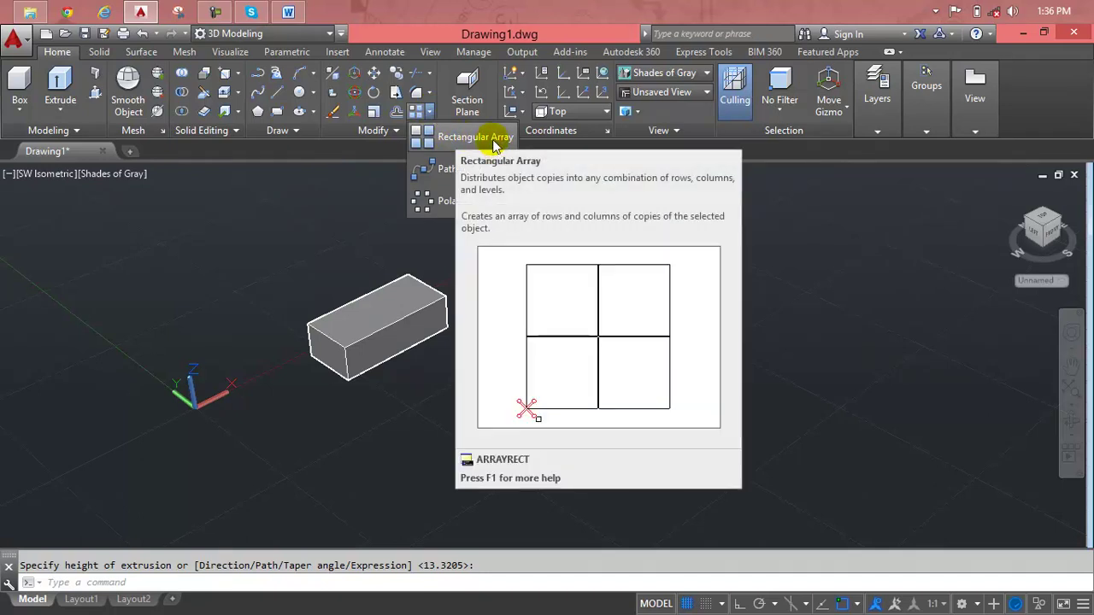
{"action": "left_click", "coordinate": [605, 221]}
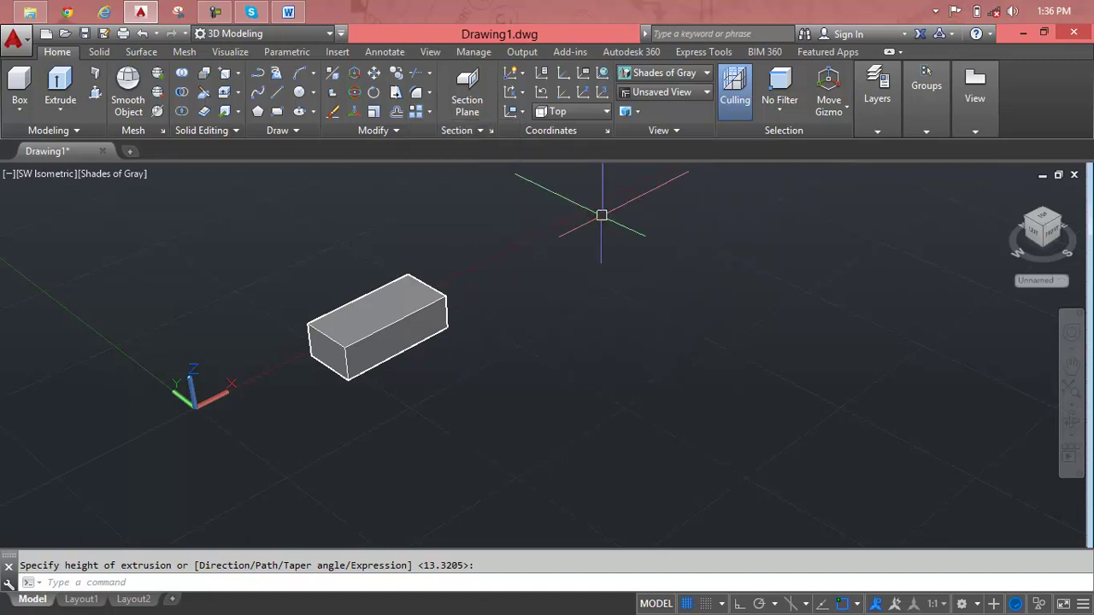
{"action": "key", "text": "Escape"}
{"action": "type", "text": "AR"}
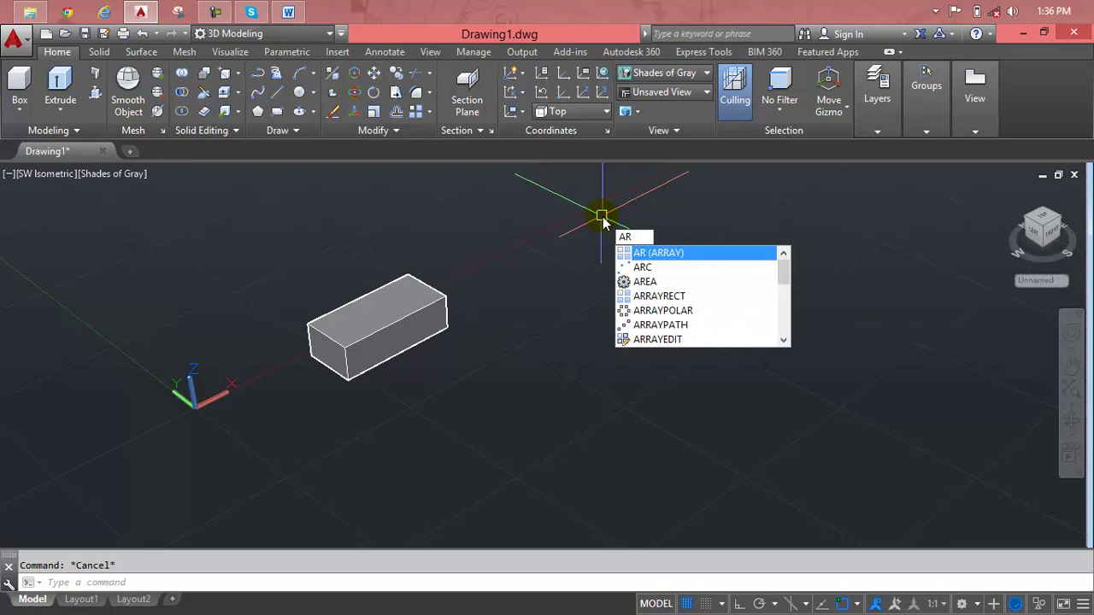
{"action": "key", "text": "Return"}
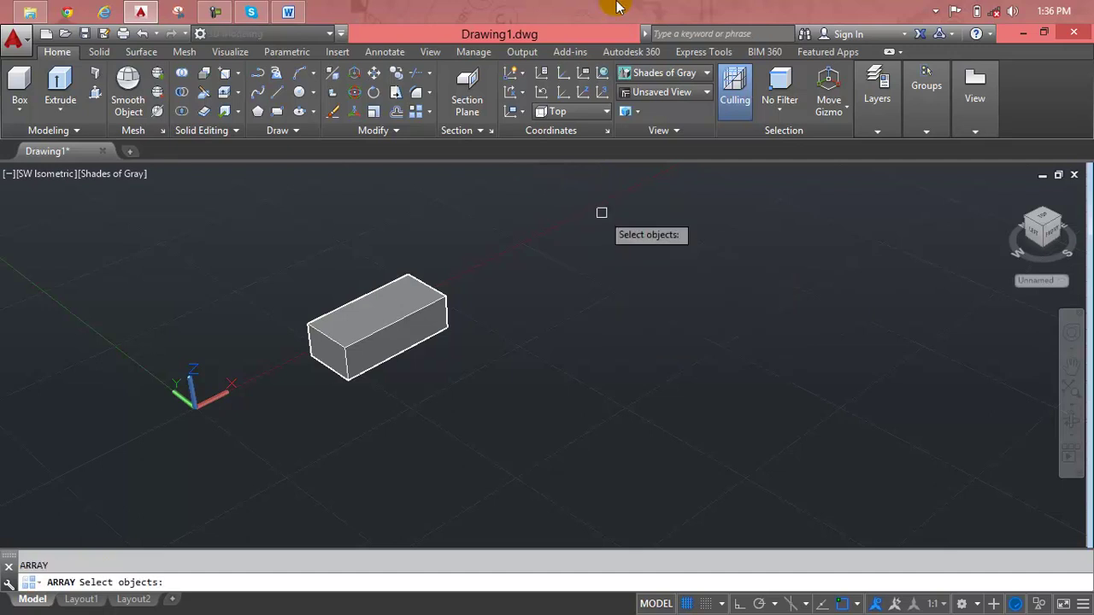
{"action": "left_click", "coordinate": [402, 279]}
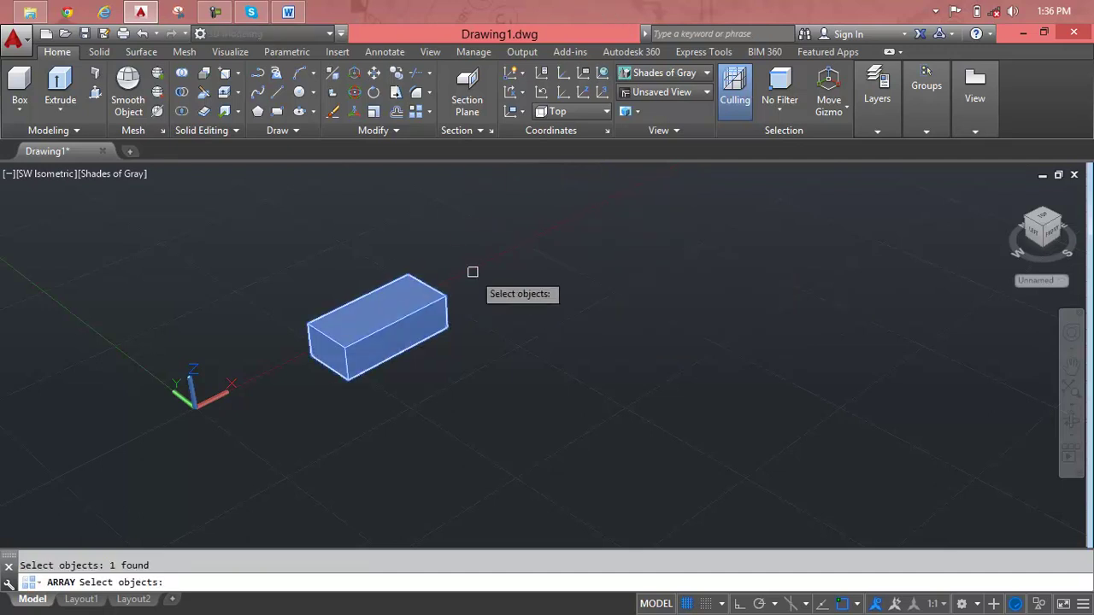
{"action": "key", "text": "Return"}
{"action": "left_click", "coordinate": [507, 317]}
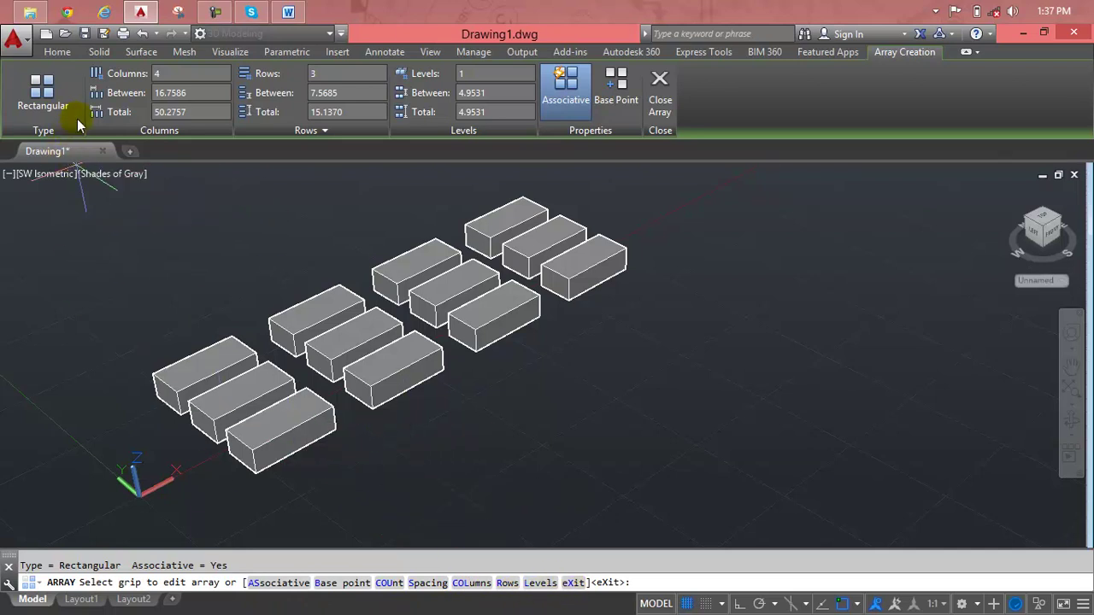
Review the 4-column and 3-row counts and spacings, then begin entering 3 levels.
{"action": "left_click", "coordinate": [171, 73]}
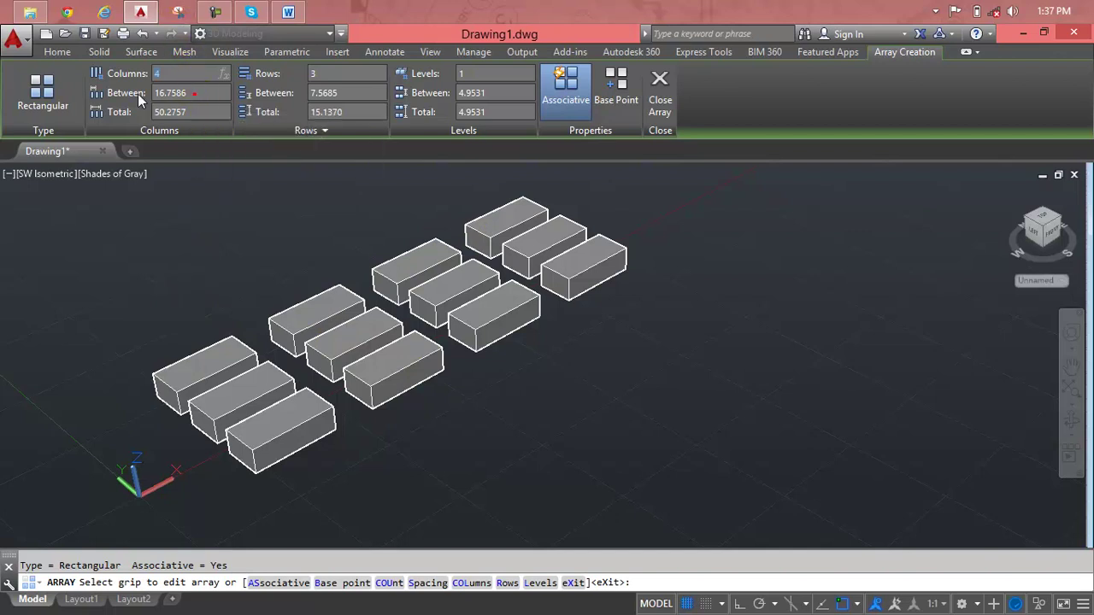
{"action": "left_click", "coordinate": [162, 111]}
{"action": "left_click", "coordinate": [366, 74]}
{"action": "left_click", "coordinate": [352, 92]}
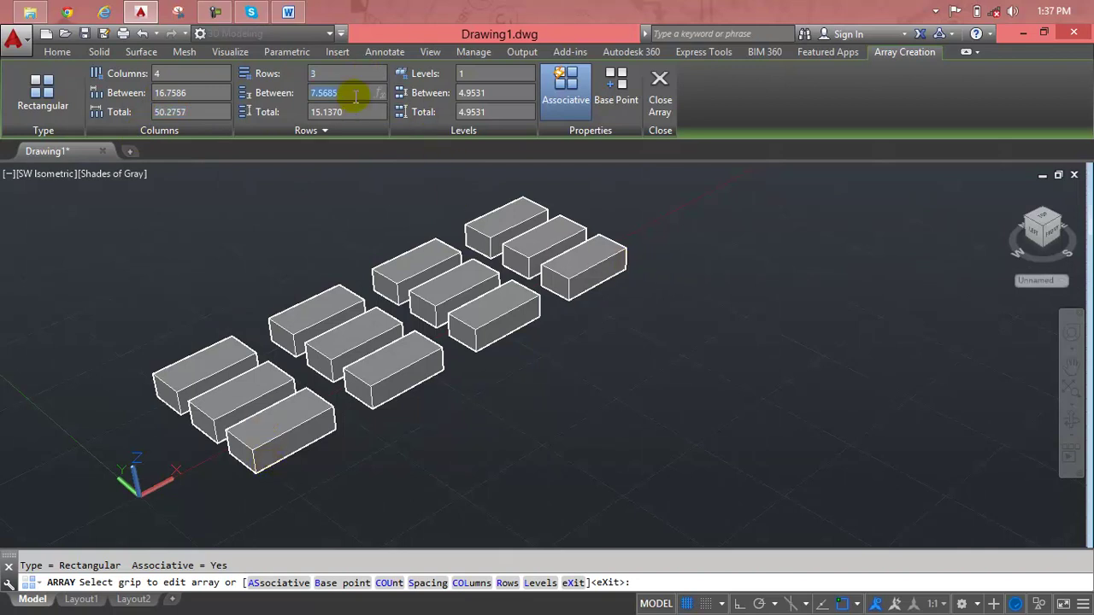
{"action": "left_click", "coordinate": [491, 74]}
{"action": "type", "text": "3"}
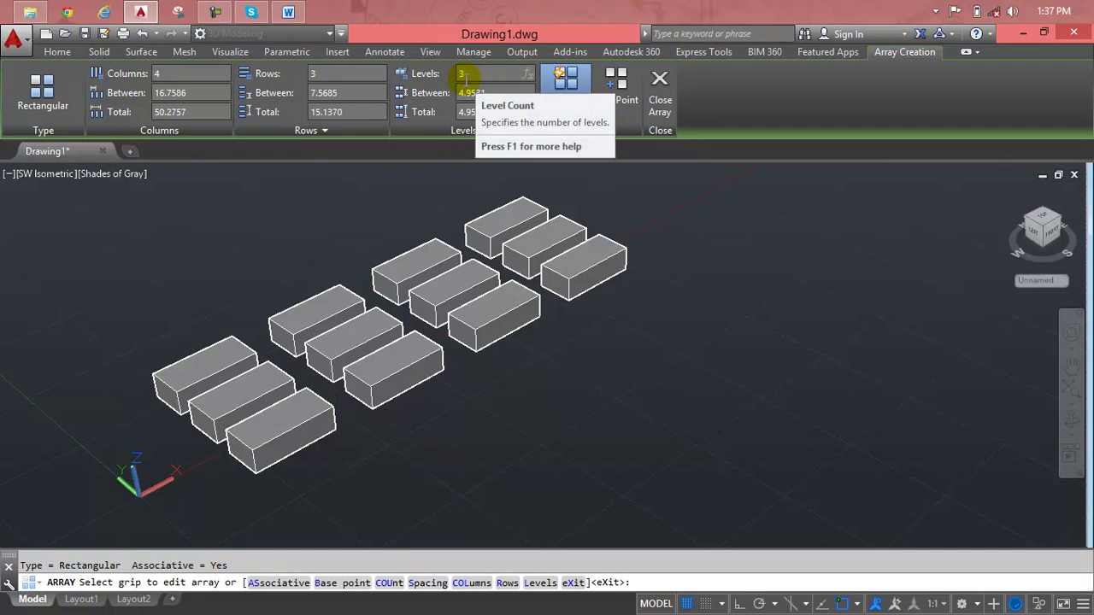
Apply 3 levels to the box array and set the level spacing to 8.
{"action": "key", "text": "Return"}
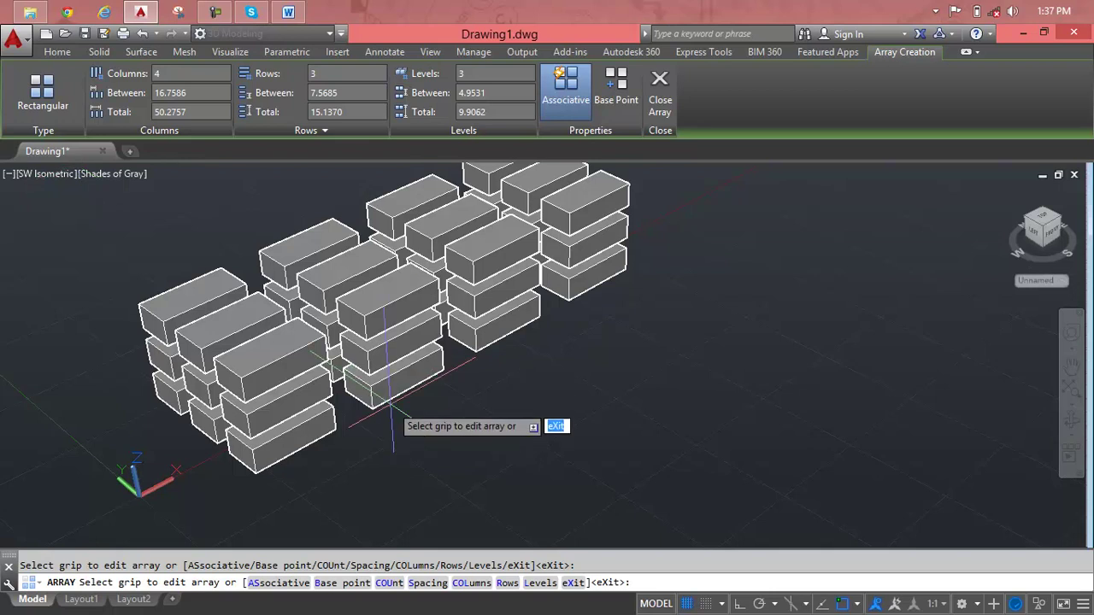
{"action": "mouse_move", "coordinate": [391, 391]}
{"action": "middle_mouse_down", "text": "shift"}
{"action": "mouse_move", "coordinate": [367, 351]}
{"action": "mouse_move", "coordinate": [355, 350]}
{"action": "middle_mouse_up", "text": "shift"}
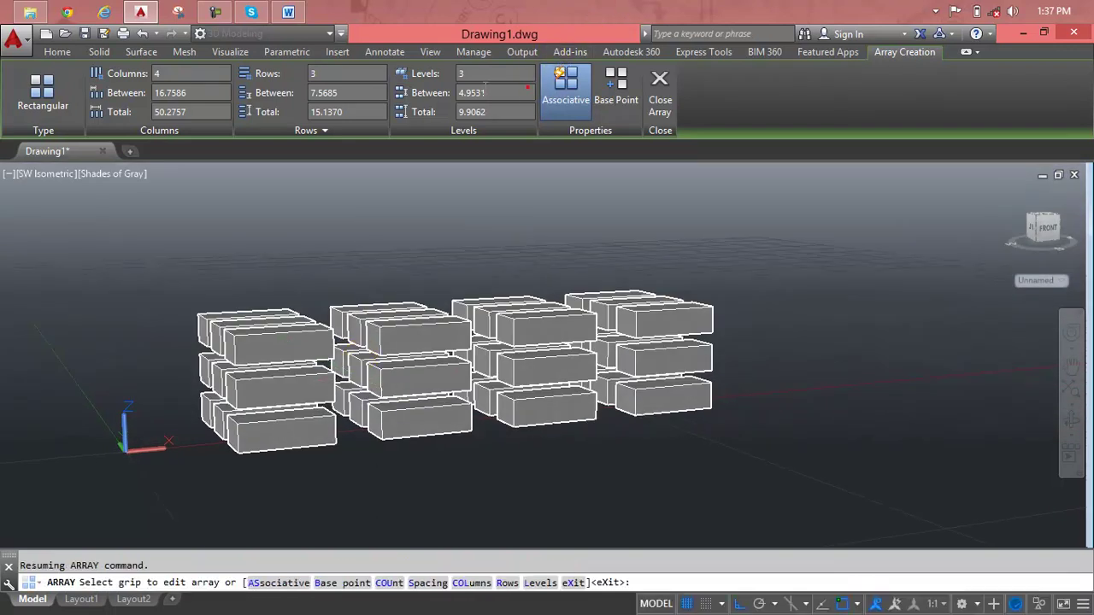
{"action": "left_click", "coordinate": [468, 92]}
{"action": "type", "text": "8"}
{"action": "key", "text": "Return"}
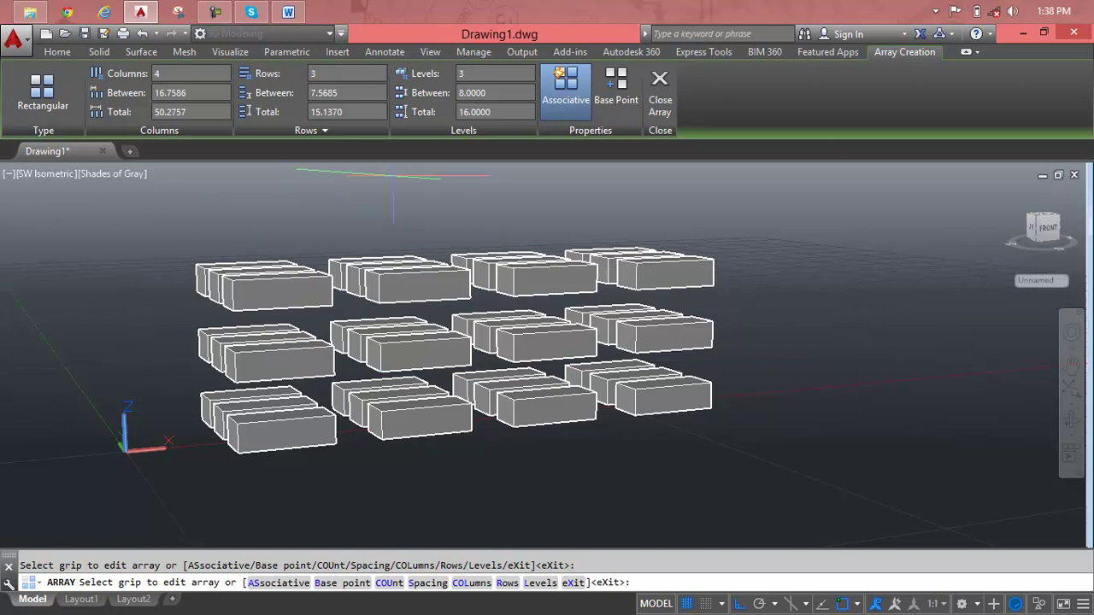
Change the total level height to 20, spacing the three levels 10 units apart.
{"action": "mouse_move", "coordinate": [503, 331]}
{"action": "middle_mouse_down", "text": "shift"}
{"action": "mouse_move", "coordinate": [528, 317]}
{"action": "mouse_move", "coordinate": [550, 342]}
{"action": "mouse_move", "coordinate": [524, 373]}
{"action": "middle_mouse_up", "text": "shift"}
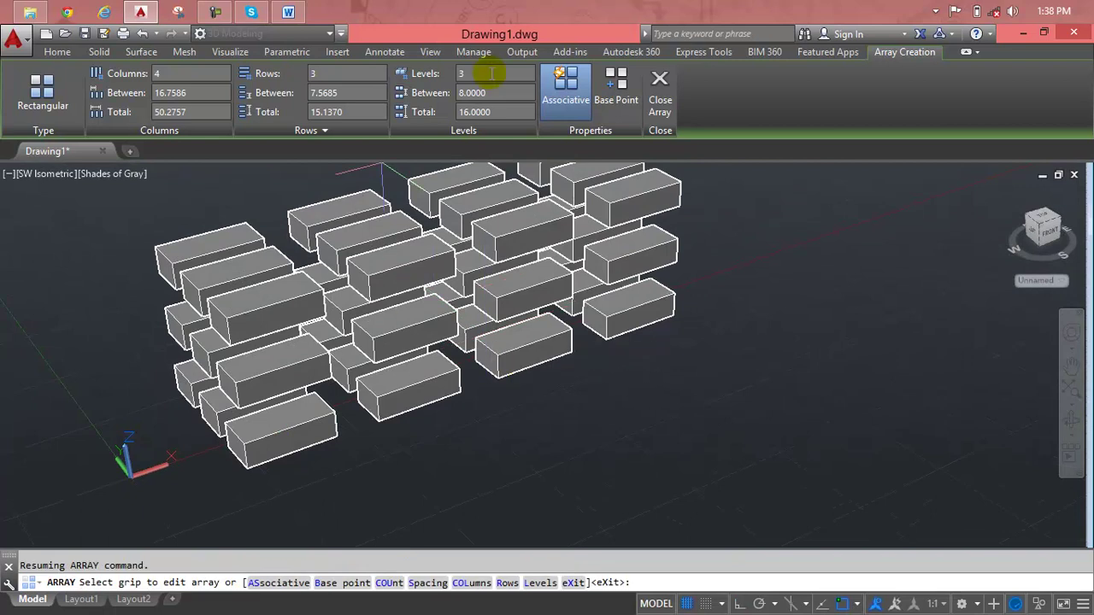
{"action": "left_click", "coordinate": [483, 111]}
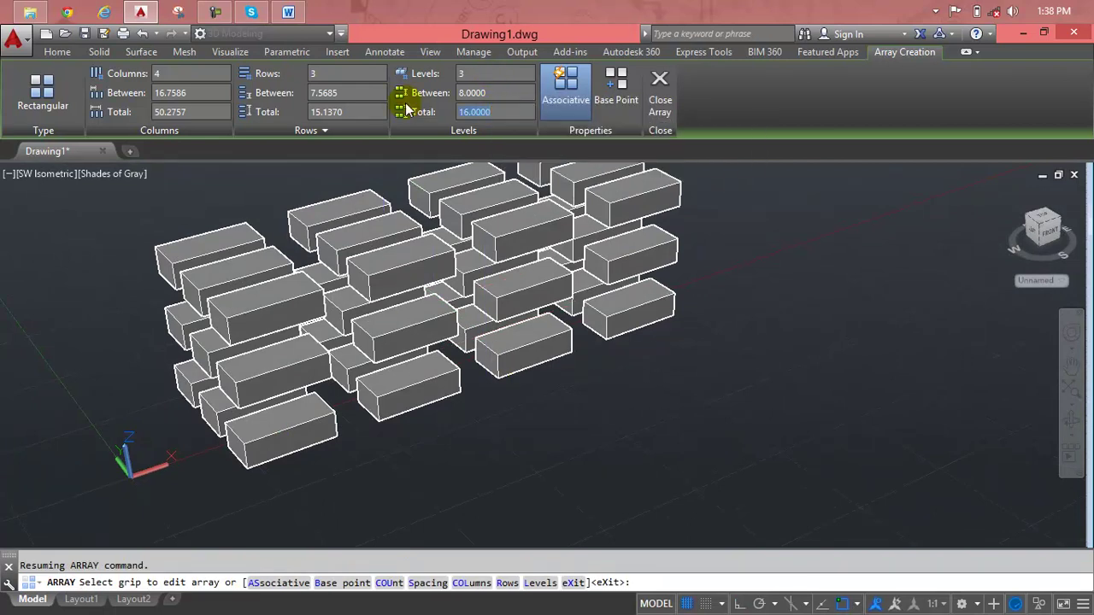
{"action": "type", "text": "20"}
{"action": "key", "text": "Return"}
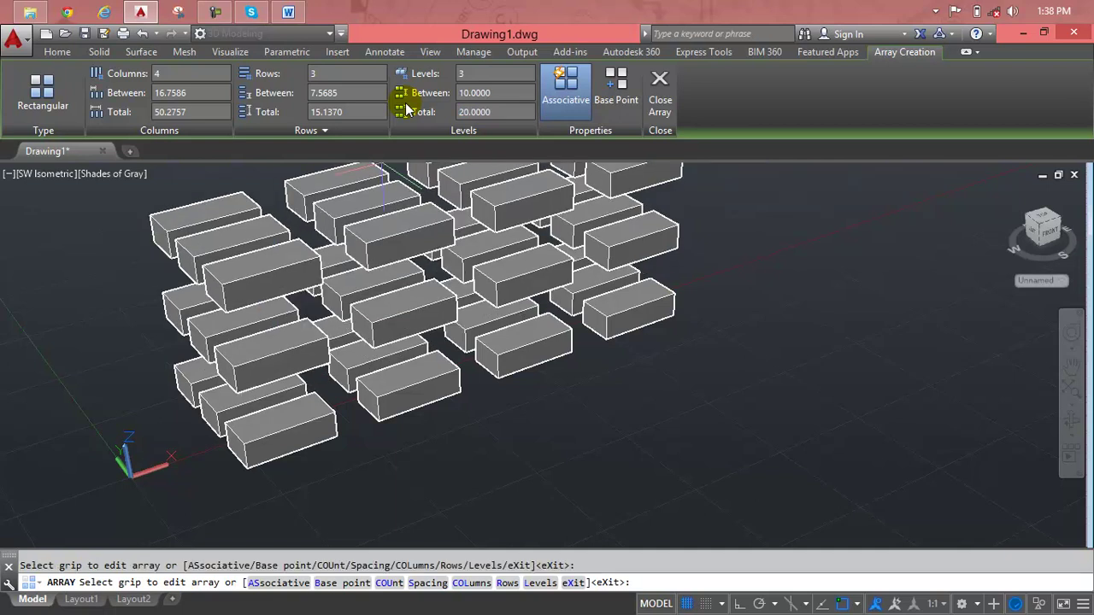
{"action": "left_click", "coordinate": [494, 93]}
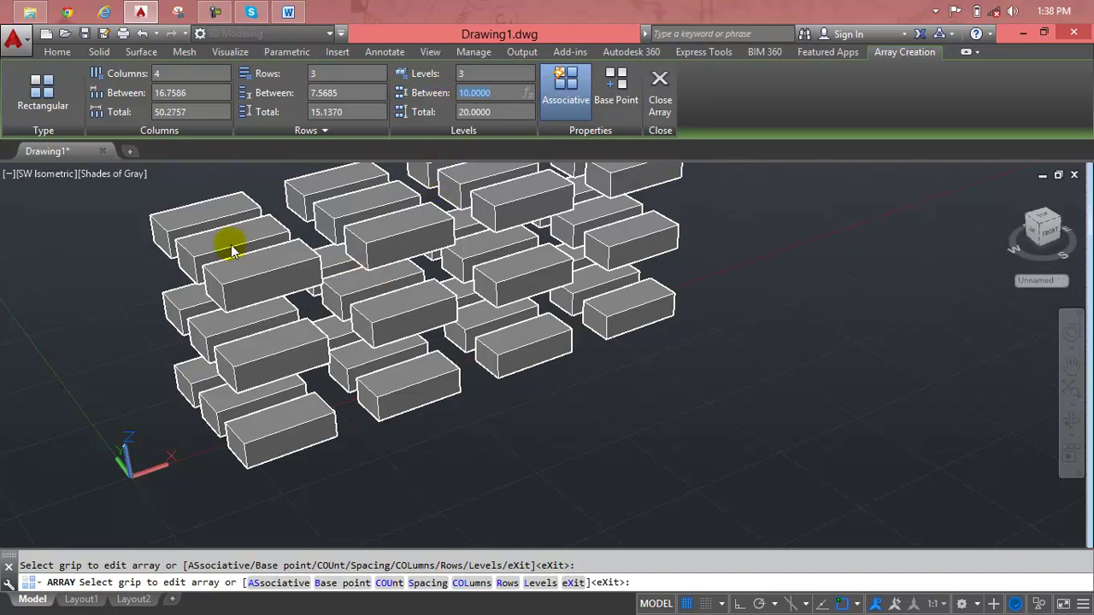
Reduce the array from 4 to 3 columns and close it, leaving 27 stacked boxes.
{"action": "left_click", "coordinate": [172, 75]}
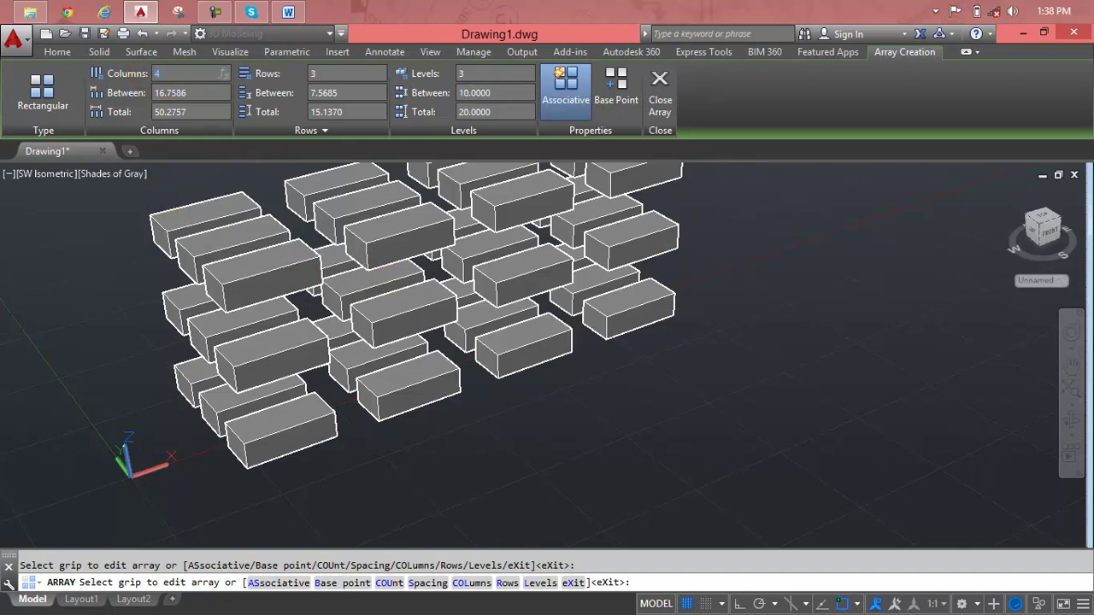
{"action": "middle_click_drag", "start_coordinate": [154, 288], "coordinate": [171, 288], "text": "shift"}
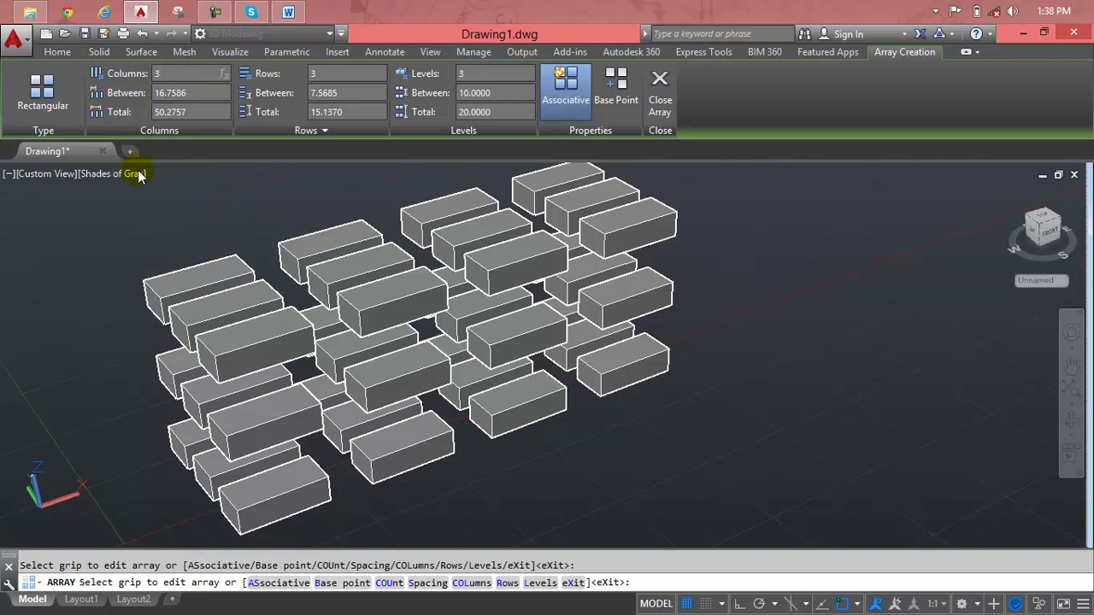
{"action": "key", "text": "Return"}
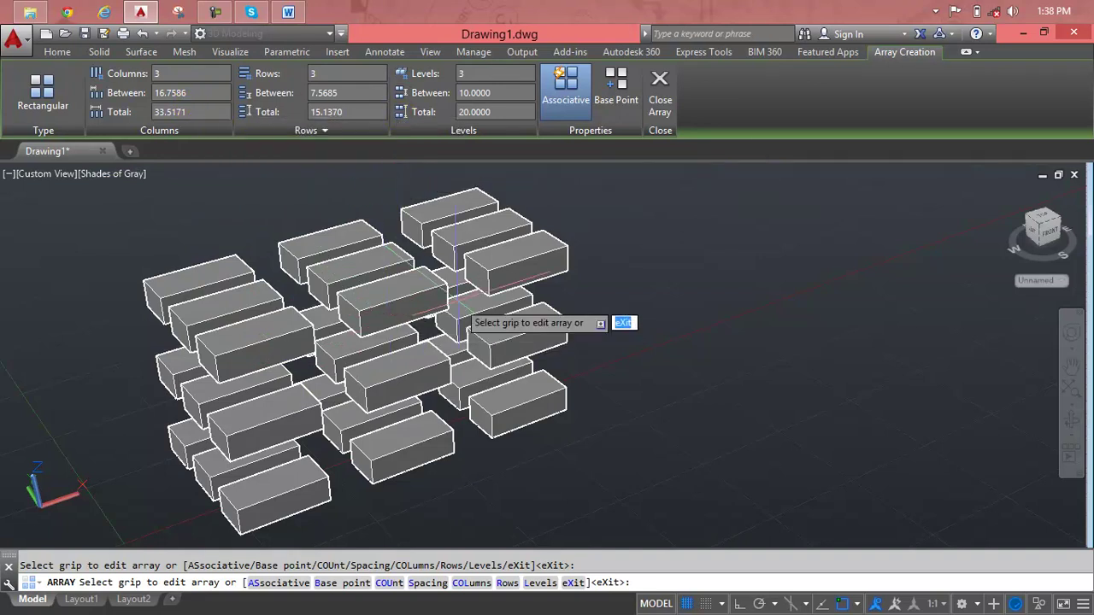
{"action": "key", "text": "Return"}
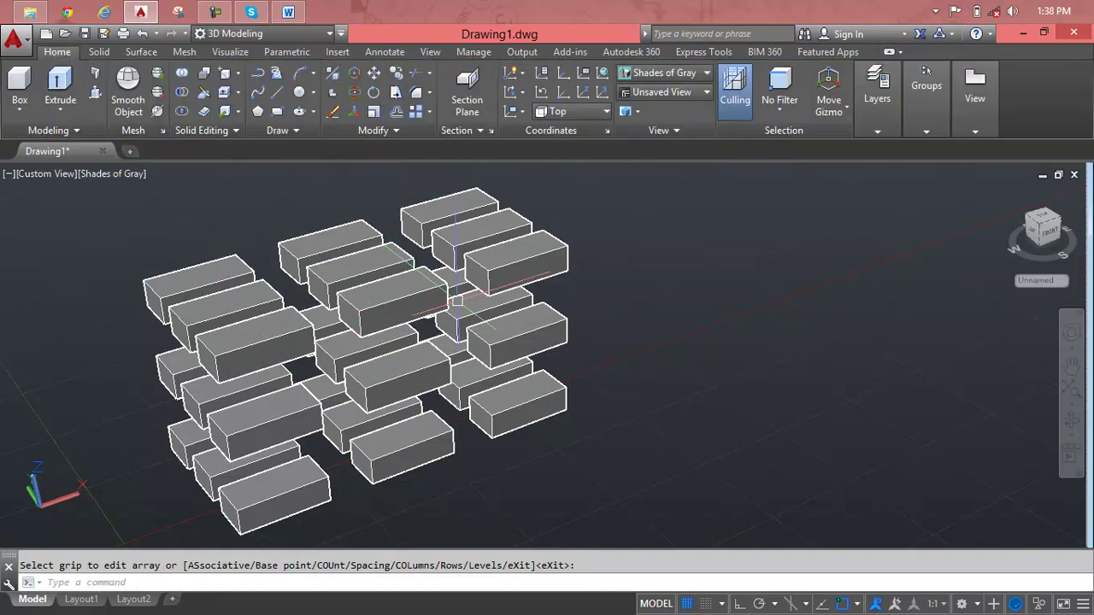
{"action": "scroll", "coordinate": [457, 301], "scroll_direction": "down", "scroll_amount": 2}
{"action": "scroll", "coordinate": [408, 257], "scroll_direction": "down", "scroll_amount": 1}
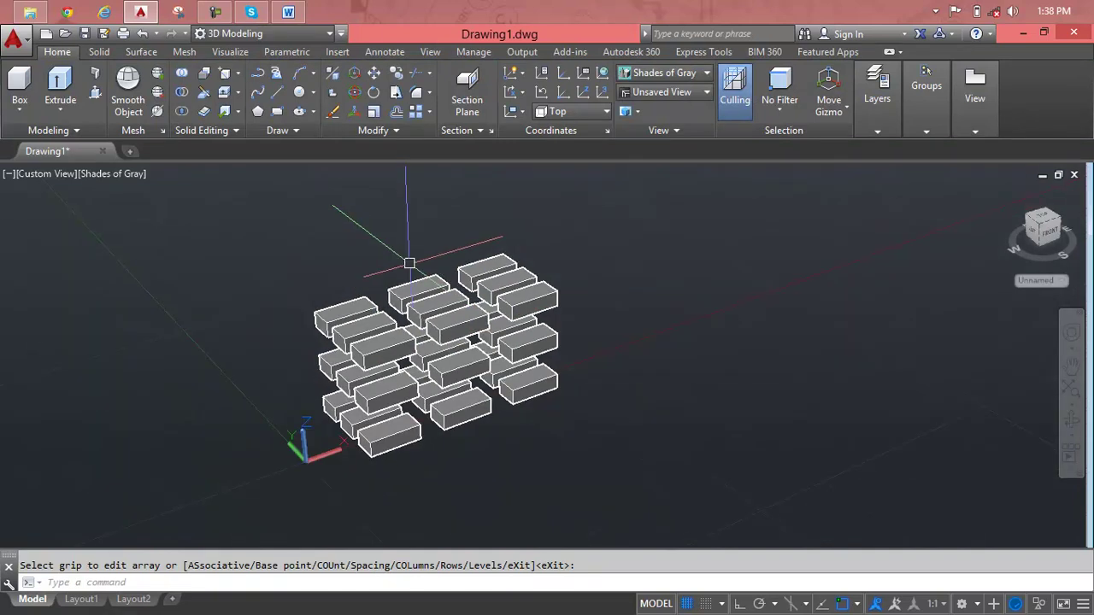
{"action": "scroll", "coordinate": [425, 332], "scroll_direction": "up", "scroll_amount": 3}
{"action": "scroll", "coordinate": [424, 332], "scroll_direction": "down", "scroll_amount": 2}
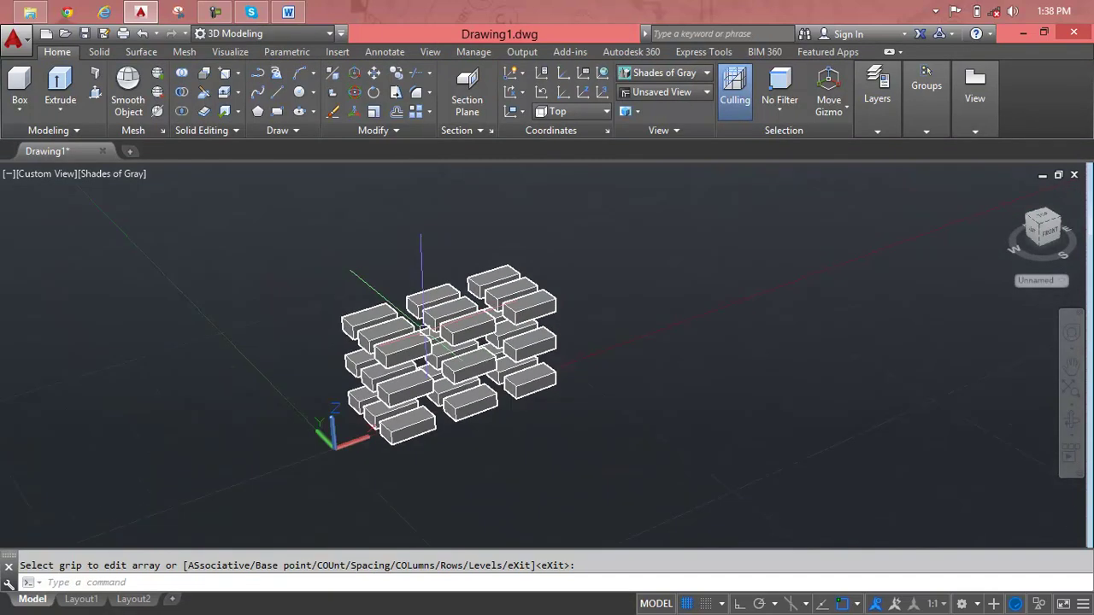
{"action": "middle_click_drag", "start_coordinate": [425, 331], "coordinate": [193, 323]}
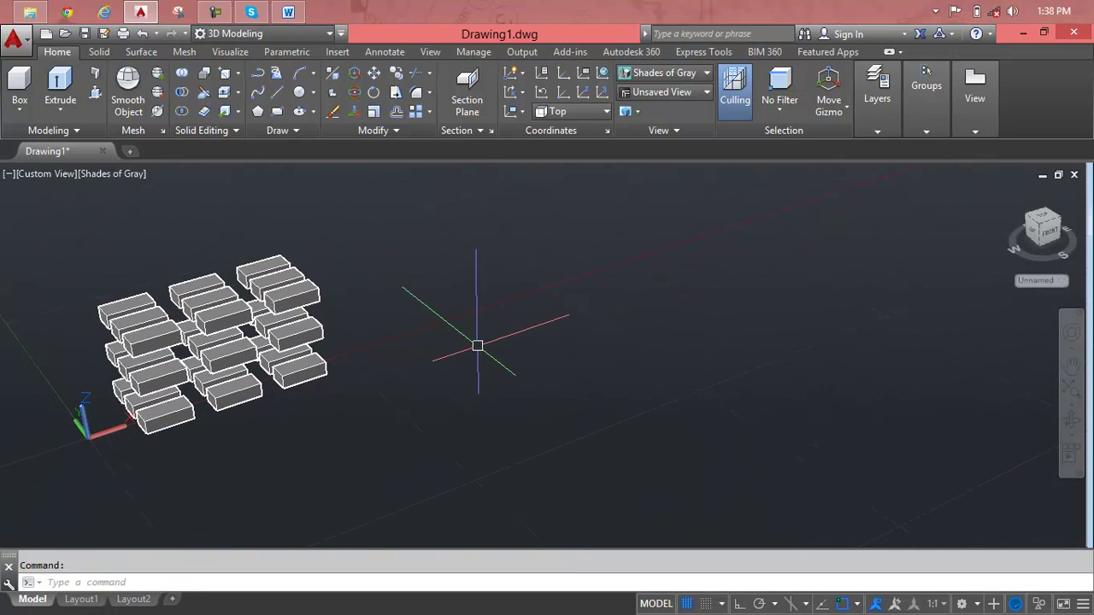
Draw a large circle on the ground plane to the right of the box stack.
{"action": "middle_click_drag", "start_coordinate": [653, 344], "coordinate": [530, 366]}
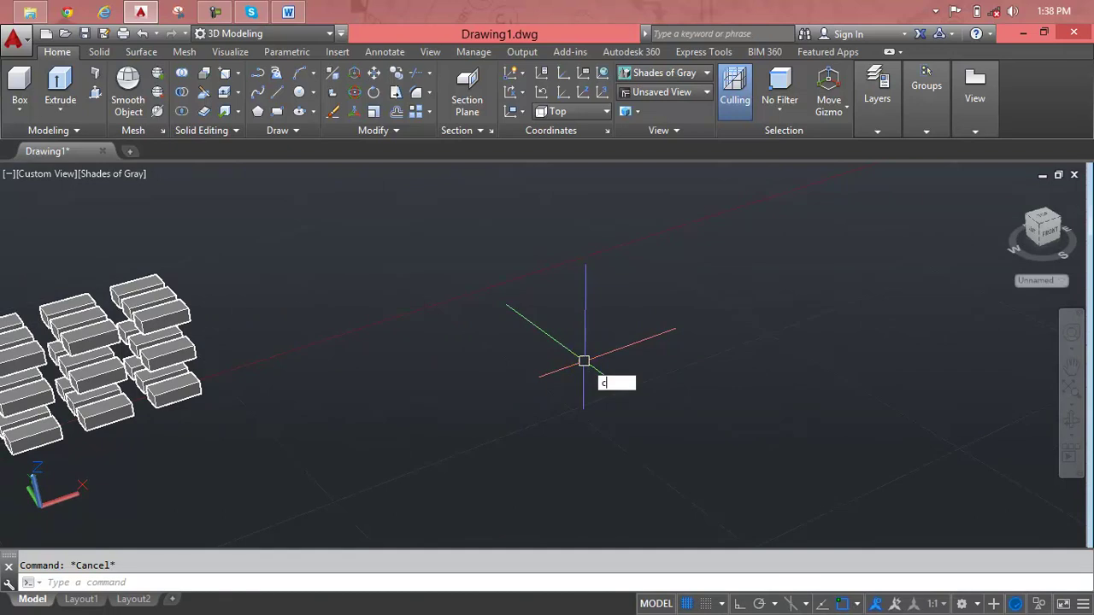
{"action": "key", "text": "Return"}
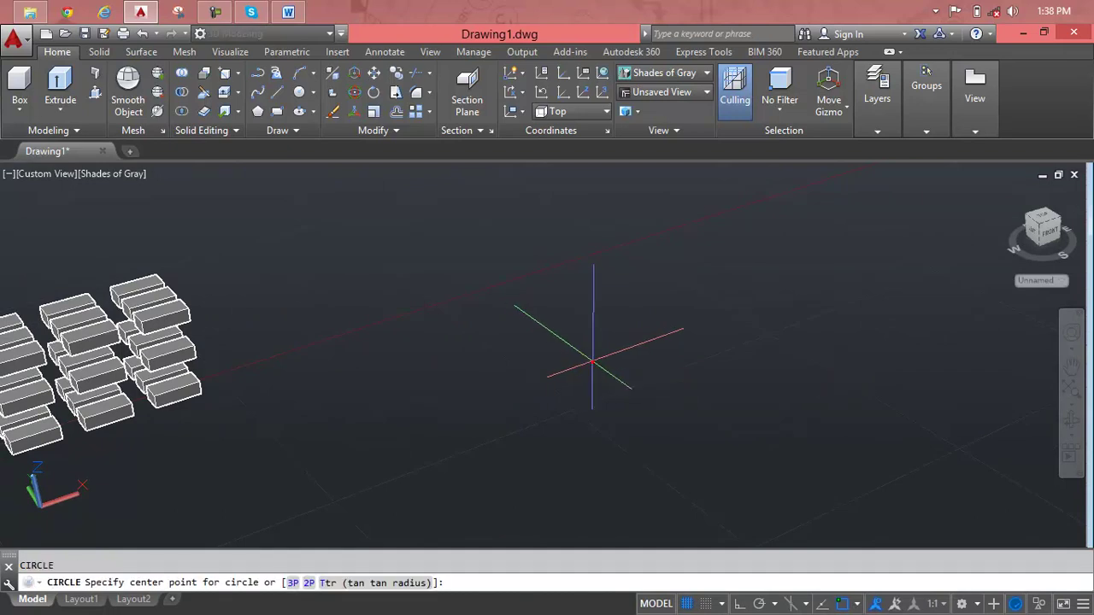
{"action": "left_click", "coordinate": [592, 362]}
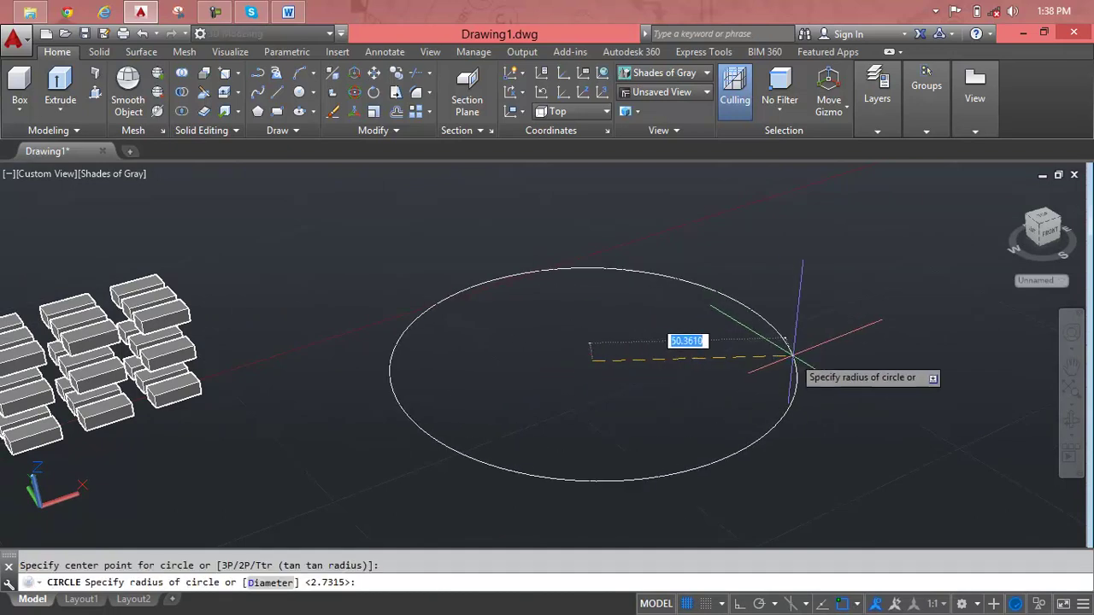
{"action": "left_click", "coordinate": [883, 364]}
{"action": "middle_click_drag", "start_coordinate": [883, 364], "coordinate": [875, 350]}
{"action": "left_click", "coordinate": [875, 348]}
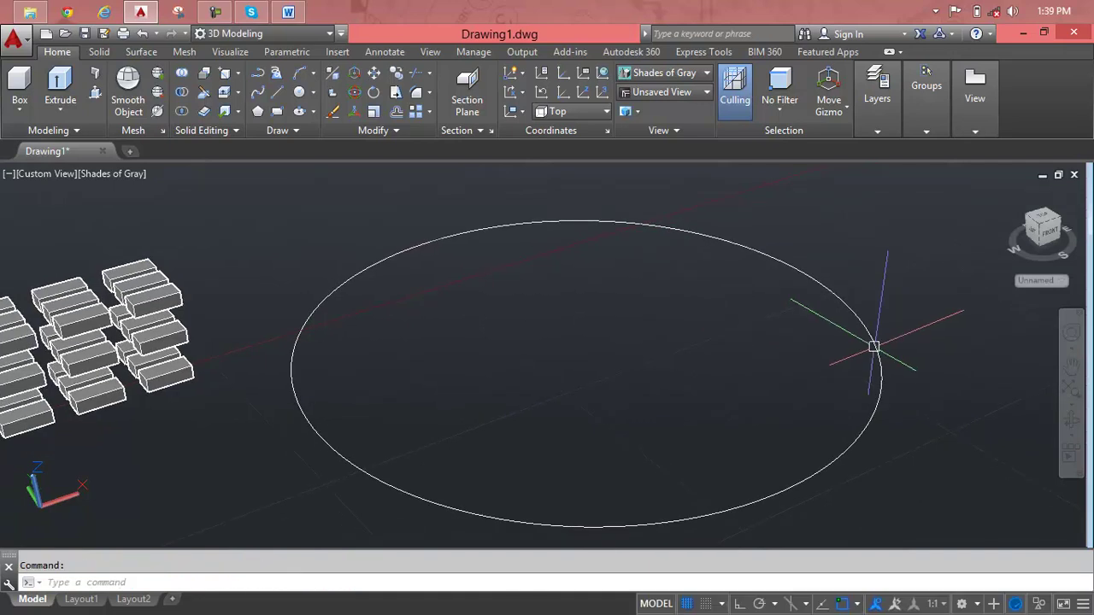
{"action": "left_click", "coordinate": [17, 112]}
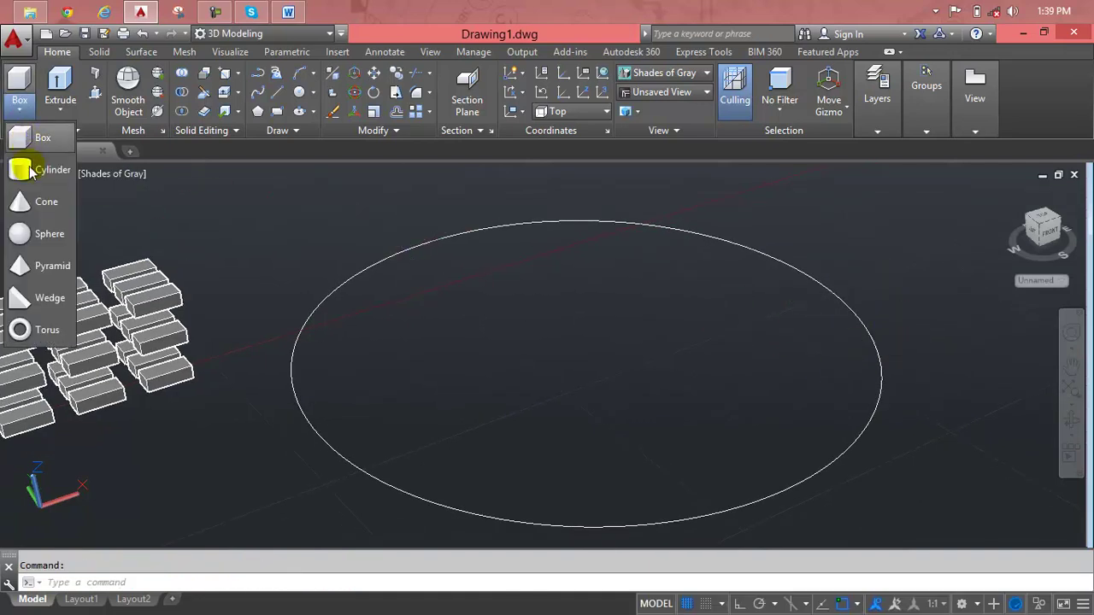
Place a small sphere centred on the circle's left edge.
{"action": "left_click", "coordinate": [29, 242]}
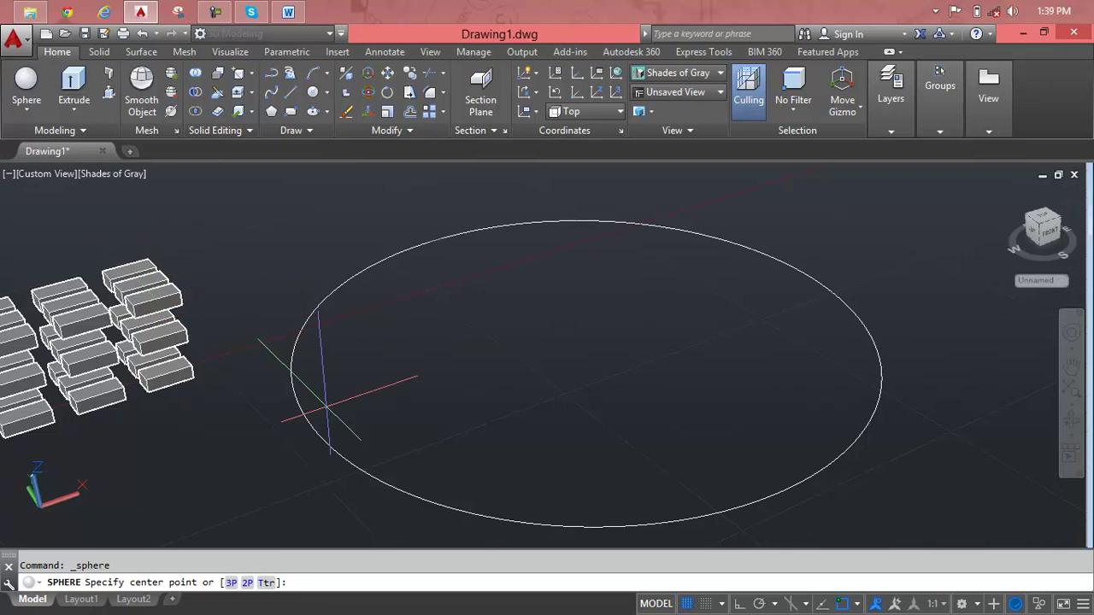
{"action": "left_click", "coordinate": [362, 472]}
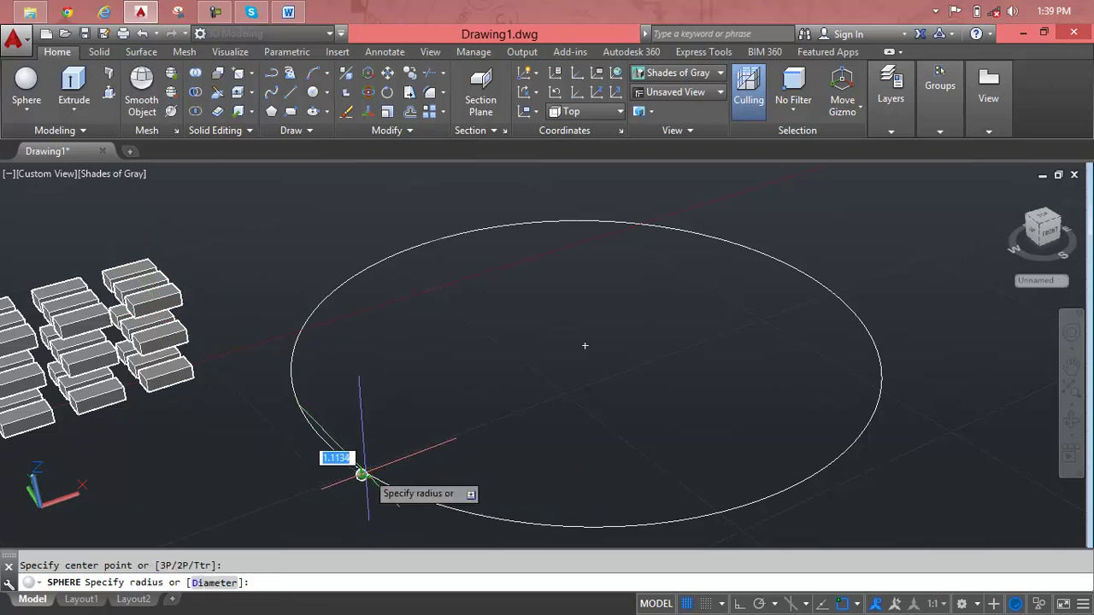
{"action": "left_click", "coordinate": [381, 470]}
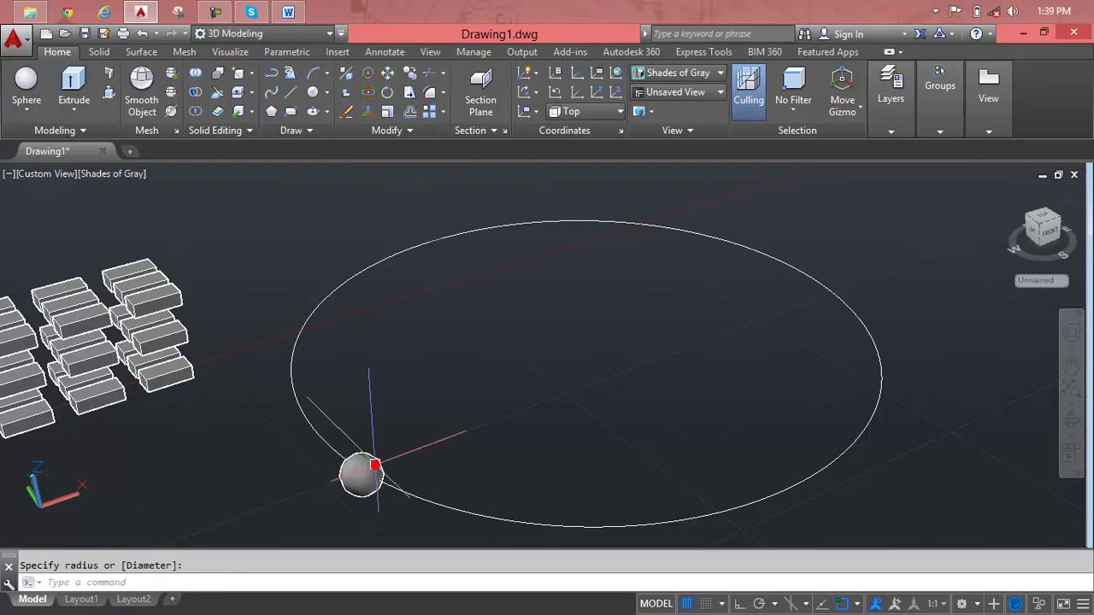
{"action": "scroll", "coordinate": [362, 466], "scroll_direction": "down", "scroll_amount": 2}
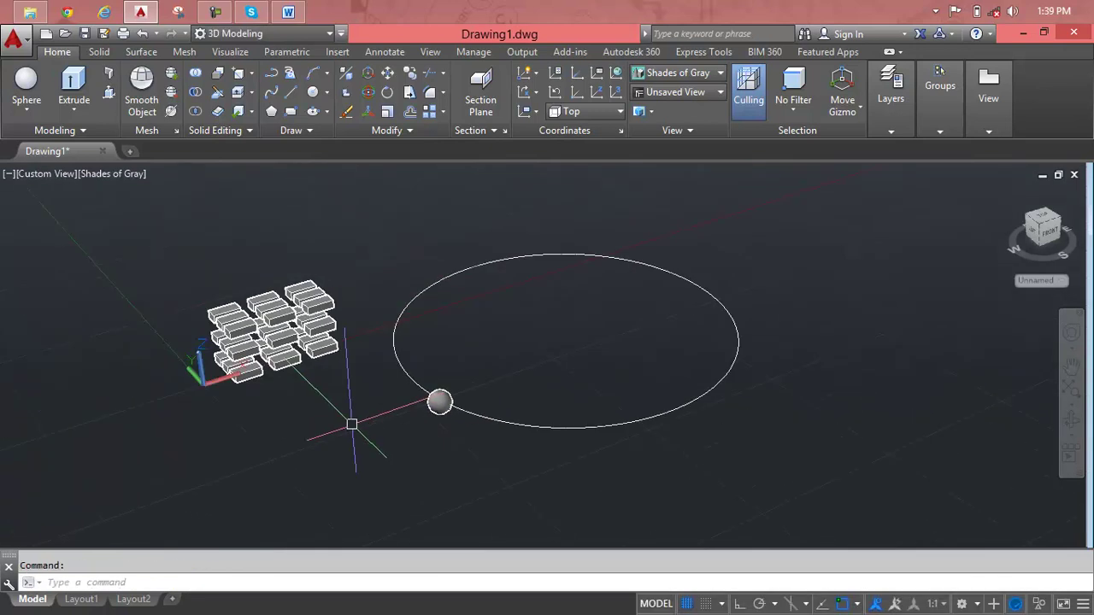
{"action": "scroll", "coordinate": [424, 350], "scroll_direction": "up", "scroll_amount": 2}
{"action": "scroll", "coordinate": [424, 350], "scroll_direction": "up", "scroll_amount": 1}
{"action": "middle_click_drag", "start_coordinate": [424, 351], "coordinate": [361, 364]}
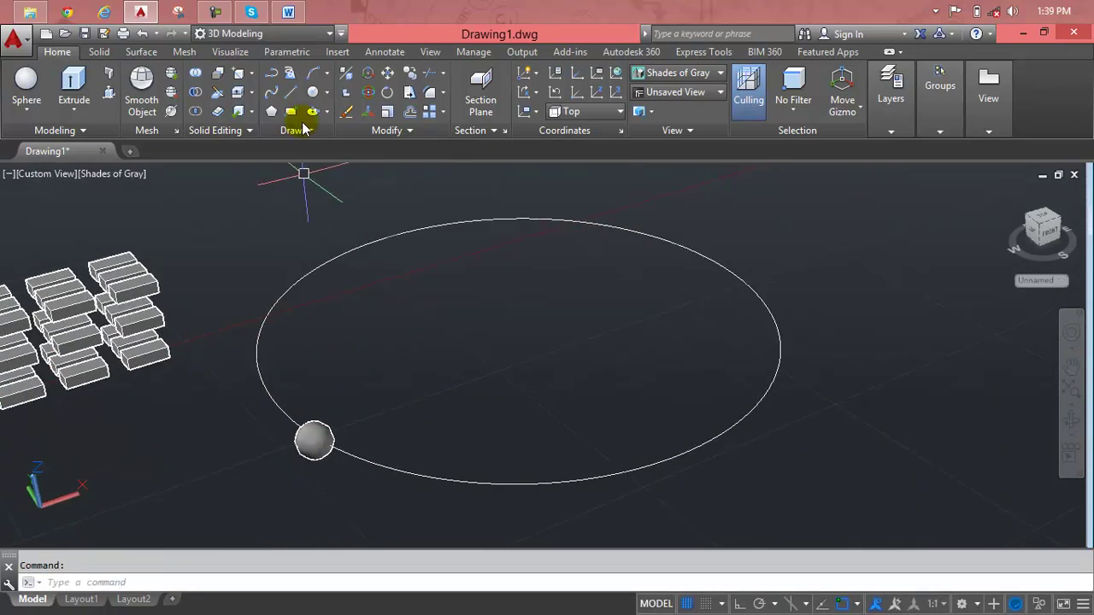
Polar-array the sphere around the circle's centre point.
{"action": "left_click", "coordinate": [445, 112]}
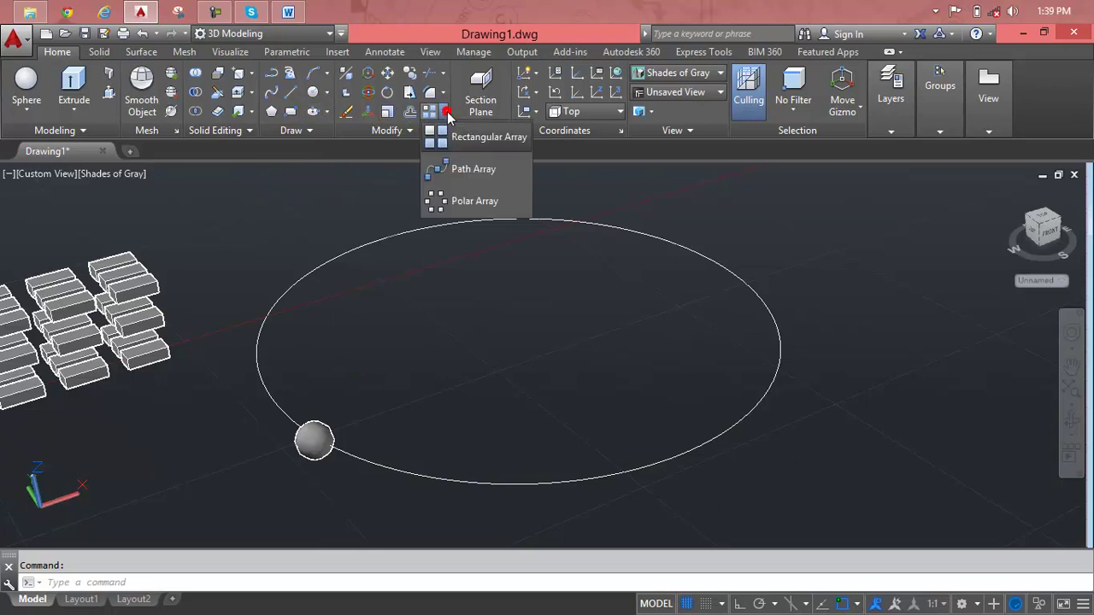
{"action": "left_click", "coordinate": [442, 202]}
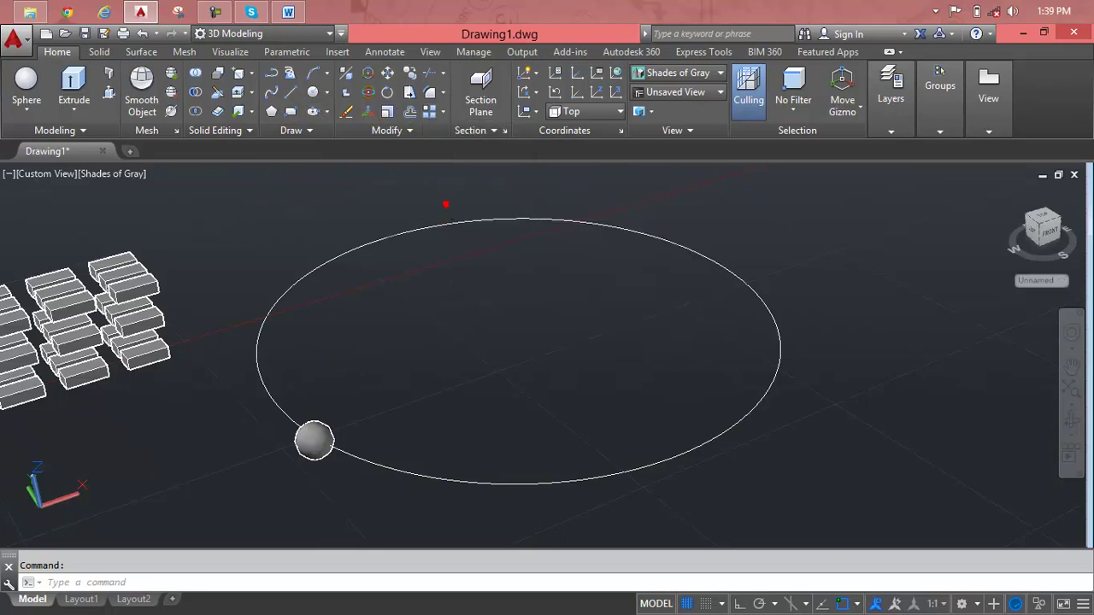
{"action": "left_click", "coordinate": [319, 442]}
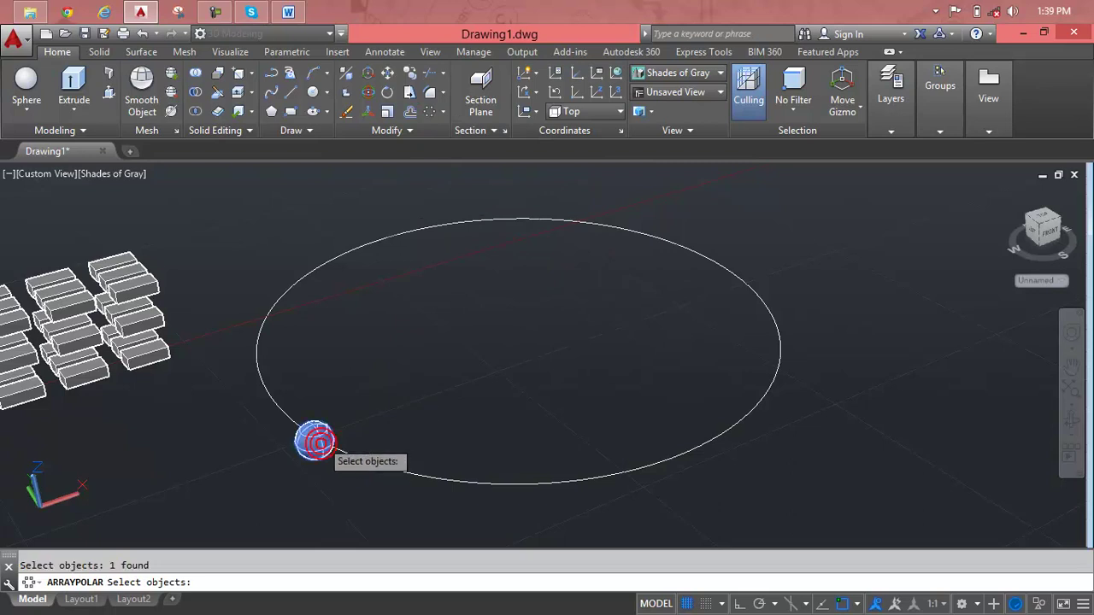
{"action": "key", "text": "Return"}
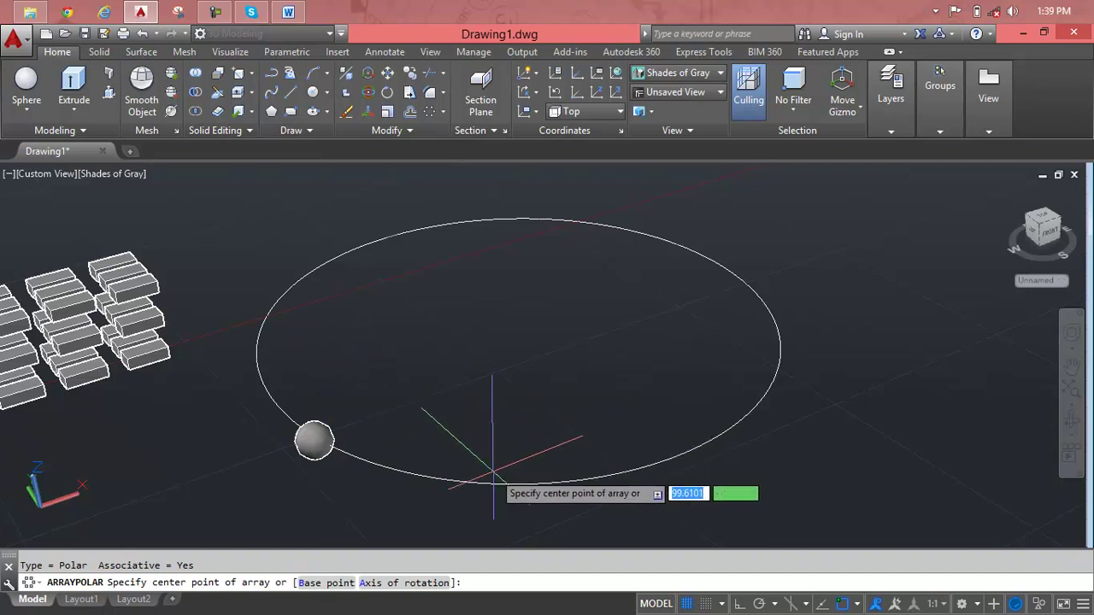
{"action": "left_click", "coordinate": [518, 330]}
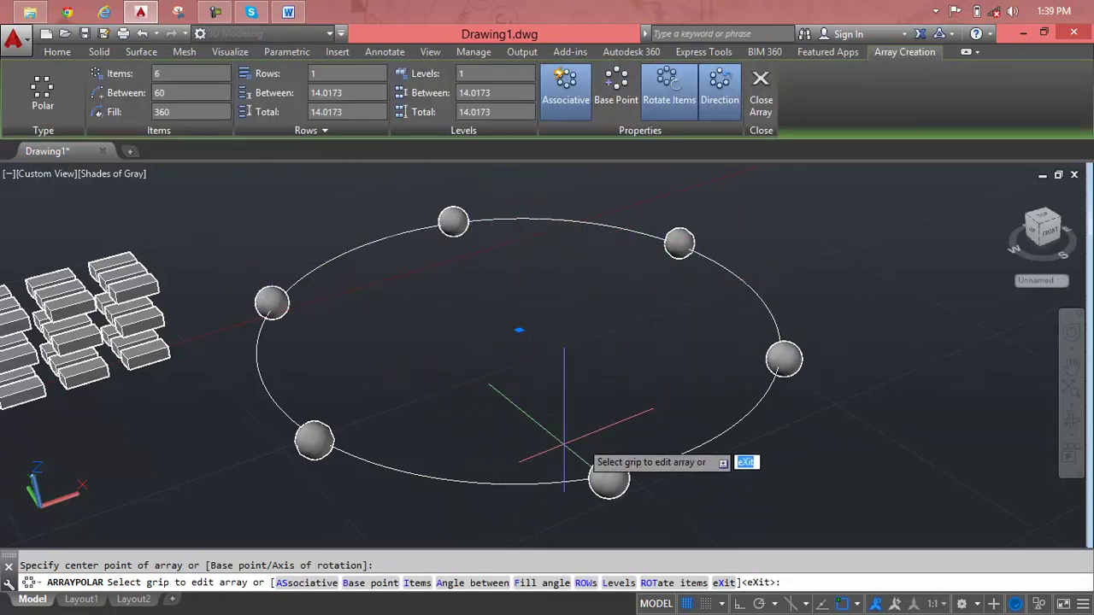
Set the polar array to 30 spheres.
{"action": "left_click", "coordinate": [180, 74]}
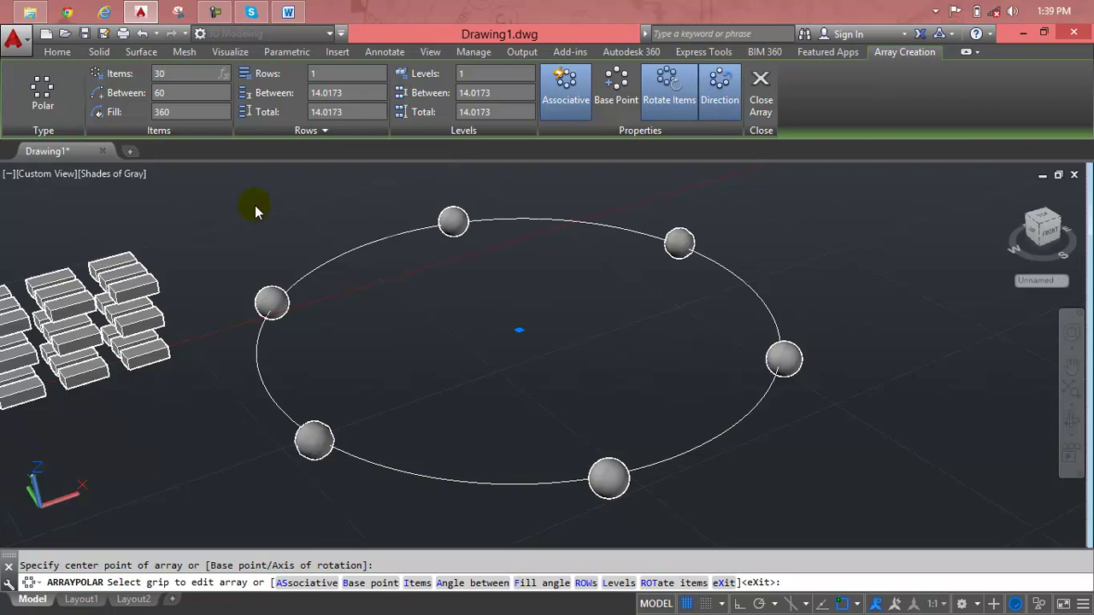
{"action": "key", "text": "Return"}
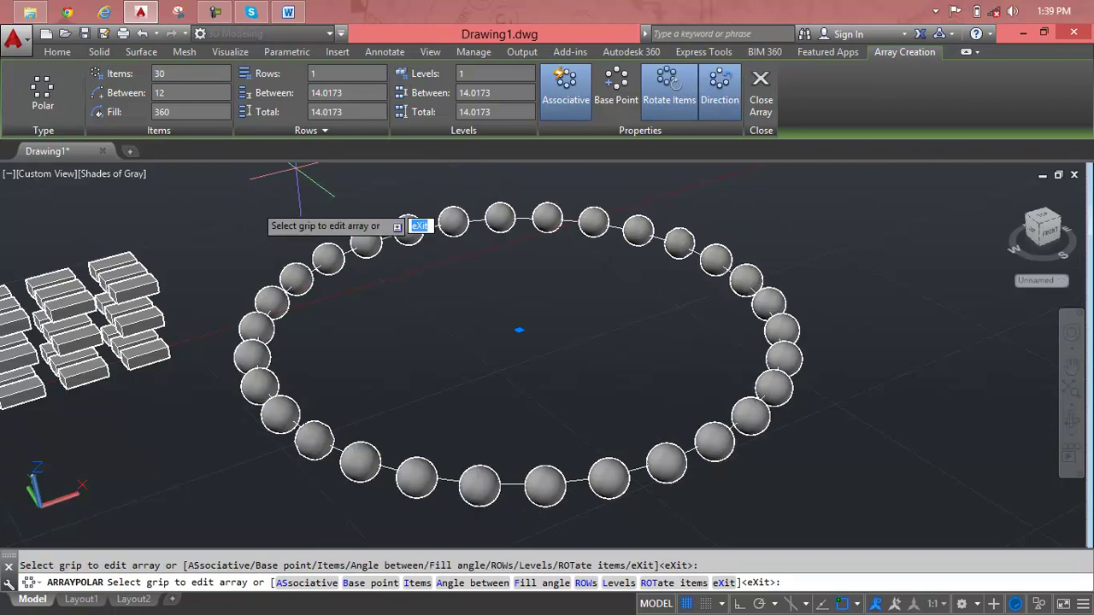
{"action": "scroll", "coordinate": [342, 256], "scroll_direction": "up", "scroll_amount": 3}
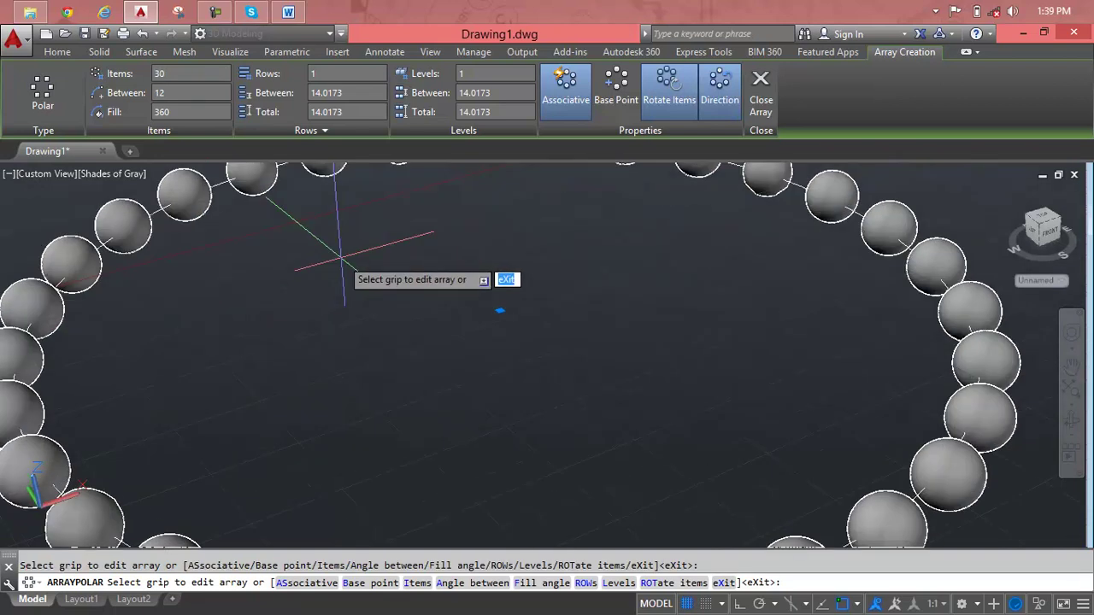
{"action": "scroll", "coordinate": [342, 256], "scroll_direction": "down", "scroll_amount": 3}
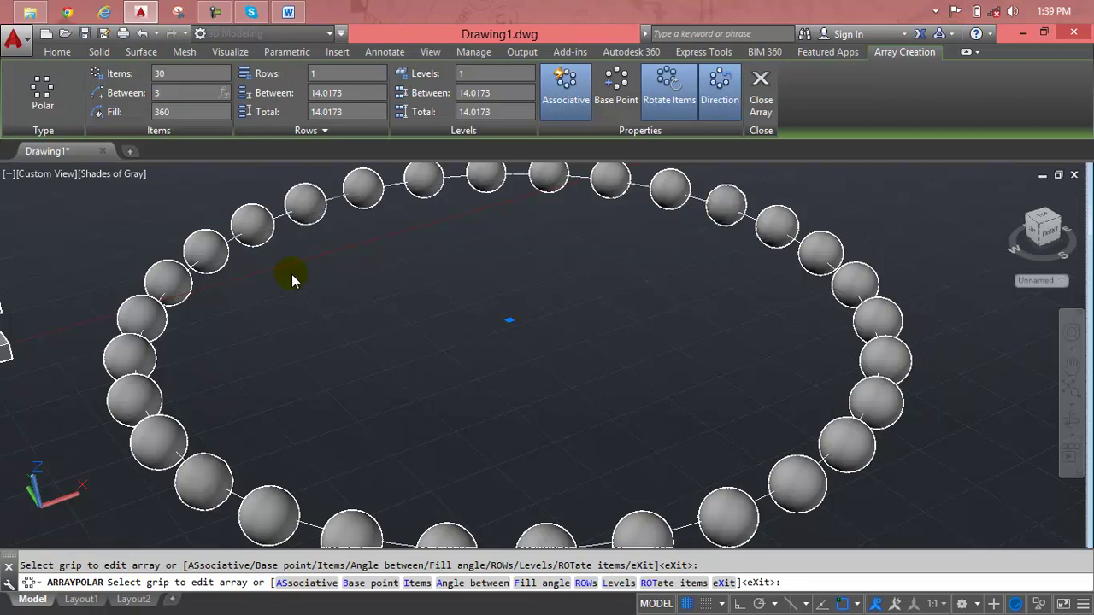
Try fill angles of 87° and 290°, then set 12° between spheres.
{"action": "type", "text": "87"}
{"action": "key", "text": "Return"}
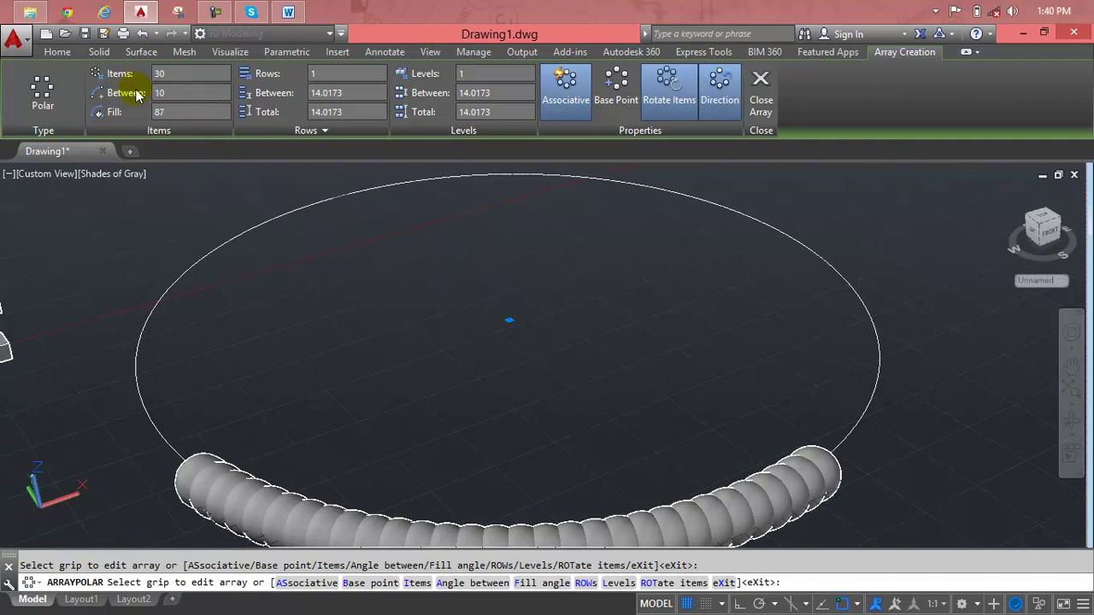
{"action": "type", "text": "290"}
{"action": "key", "text": "Return"}
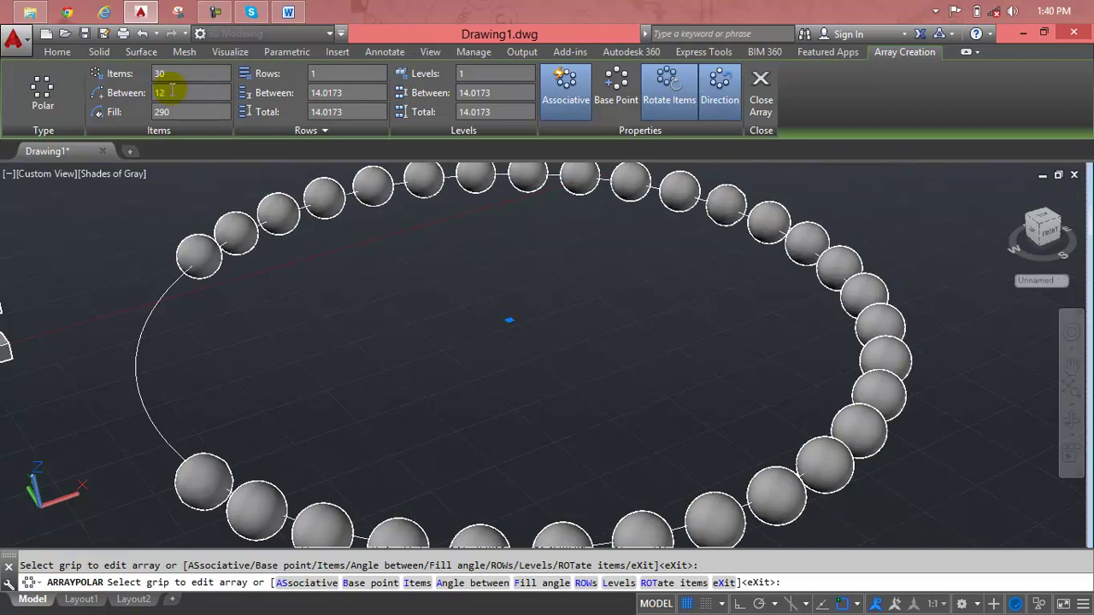
{"action": "key", "text": "Return"}
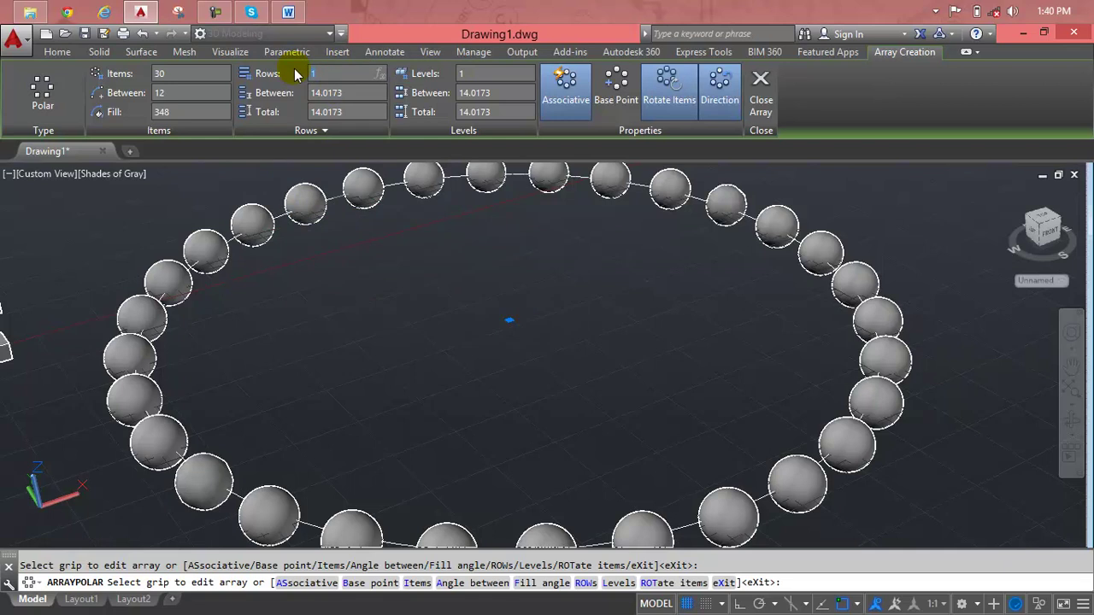
{"action": "type", "text": "2"}
Give the polar sphere array 2 rows spaced 14.0173, after briefly trying 3 rows.
{"action": "key", "text": "Return"}
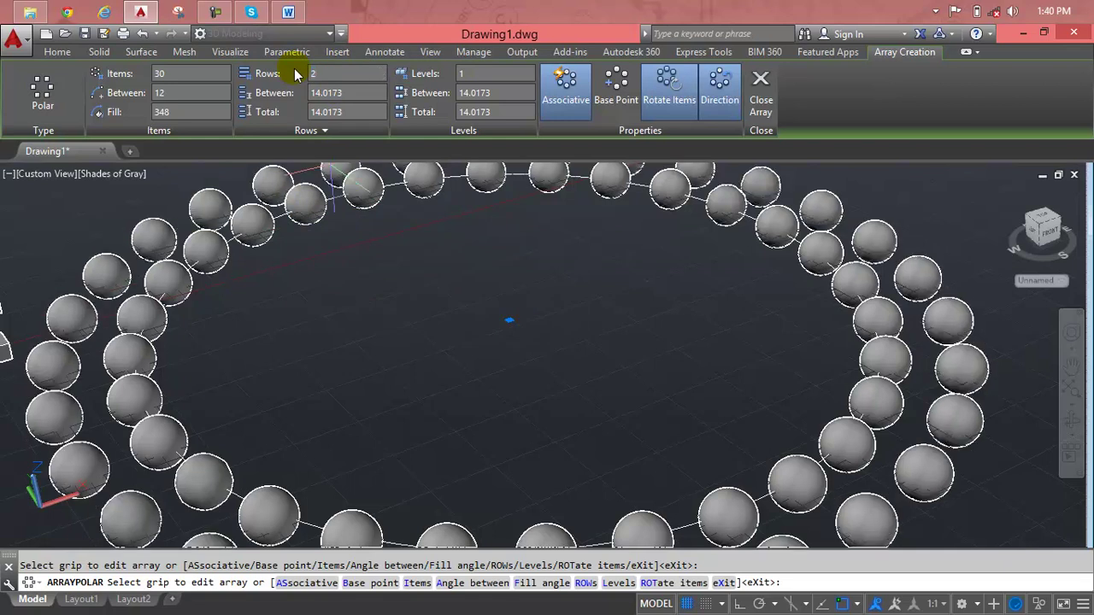
{"action": "scroll", "coordinate": [444, 222], "scroll_direction": "down", "scroll_amount": 2}
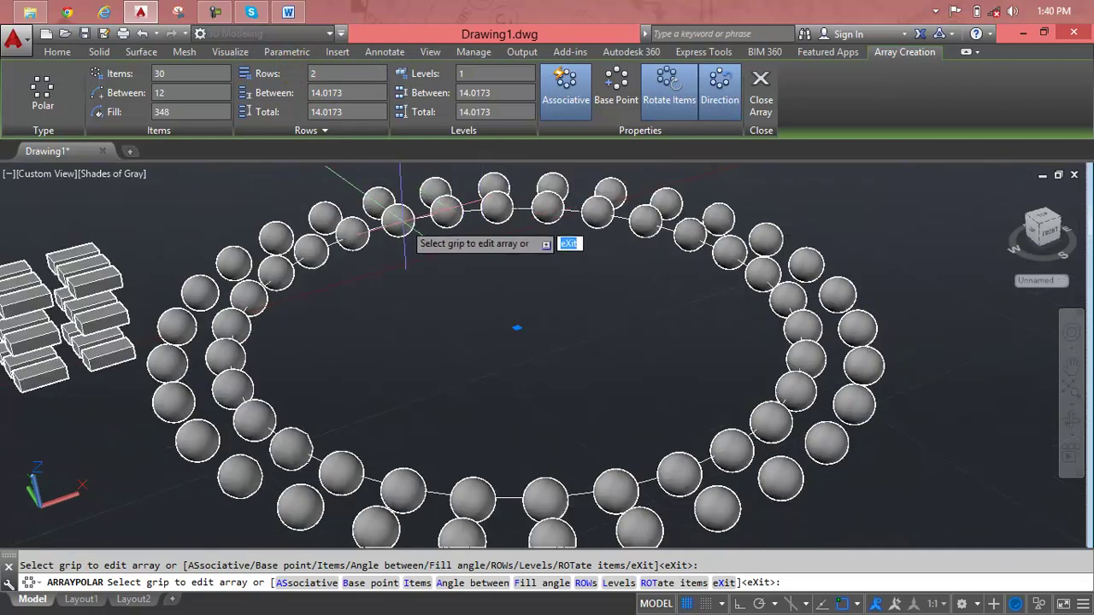
{"action": "left_click", "coordinate": [338, 75]}
{"action": "type", "text": "3"}
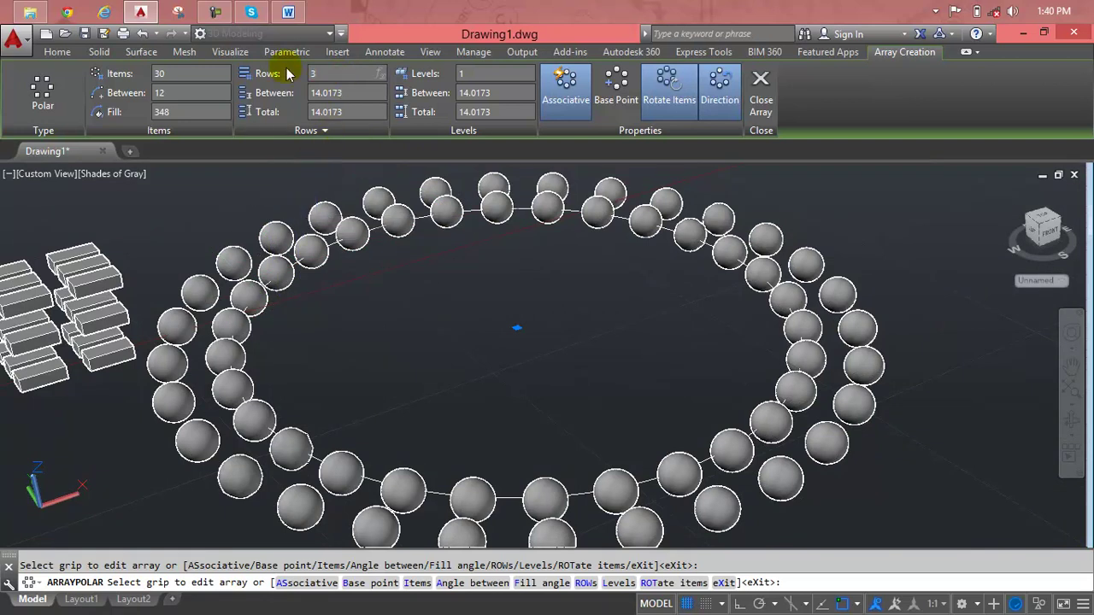
{"action": "key", "text": "Return"}
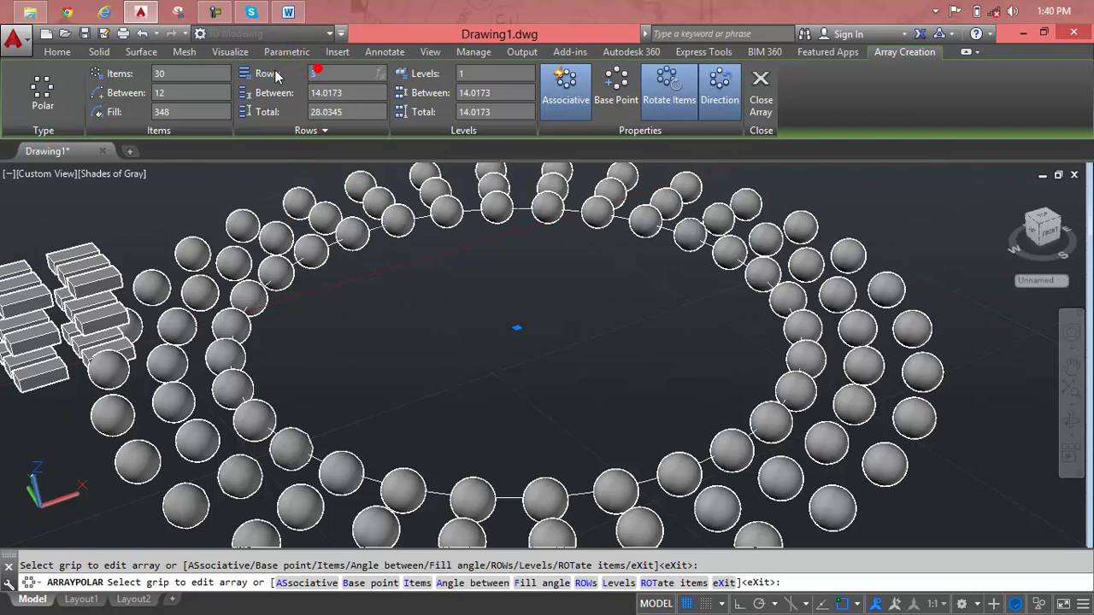
{"action": "type", "text": "2"}
{"action": "key", "text": "Return"}
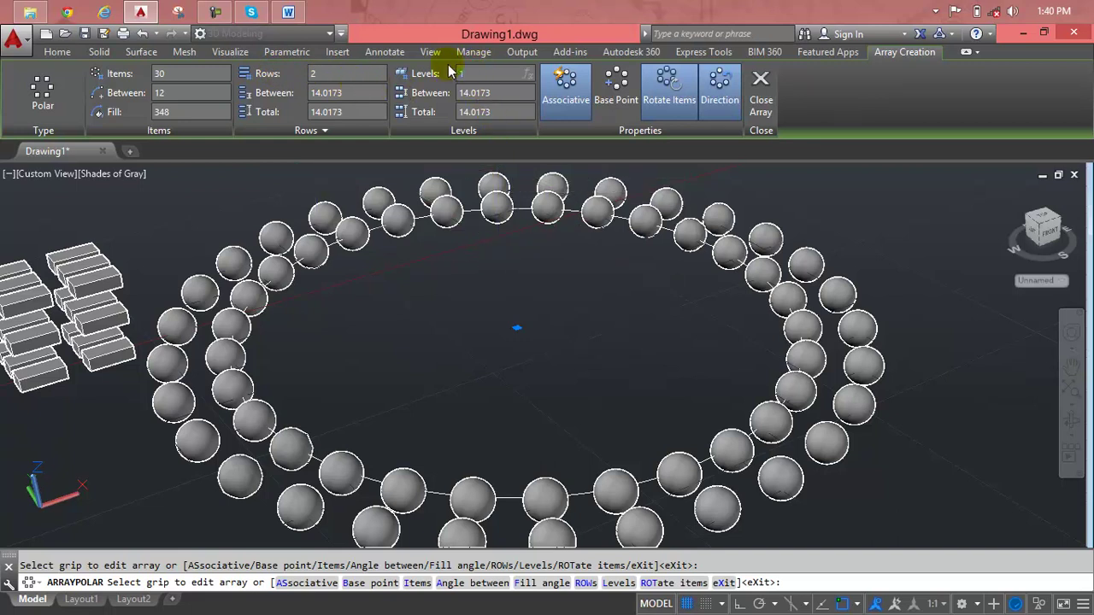
{"action": "type", "text": "2"}
Set the polar sphere array to 2 levels, then orbit to inspect the stacked tiers.
{"action": "key", "text": "Return"}
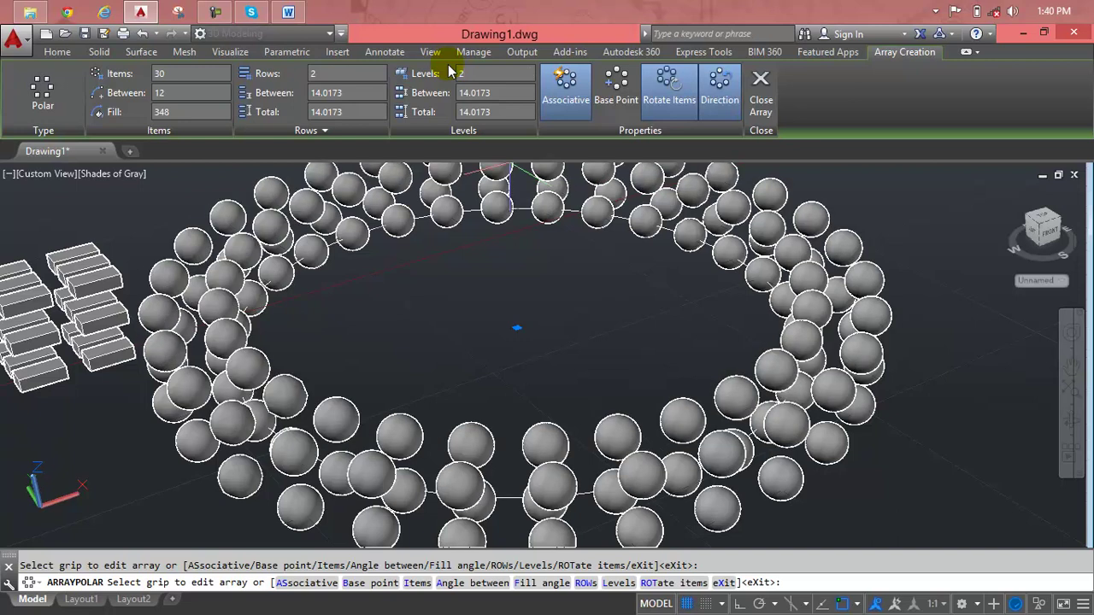
{"action": "mouse_move", "coordinate": [483, 421]}
{"action": "middle_mouse_down", "text": "shift"}
{"action": "mouse_move", "coordinate": [515, 356]}
{"action": "mouse_move", "coordinate": [567, 362]}
{"action": "middle_mouse_up", "text": "shift"}
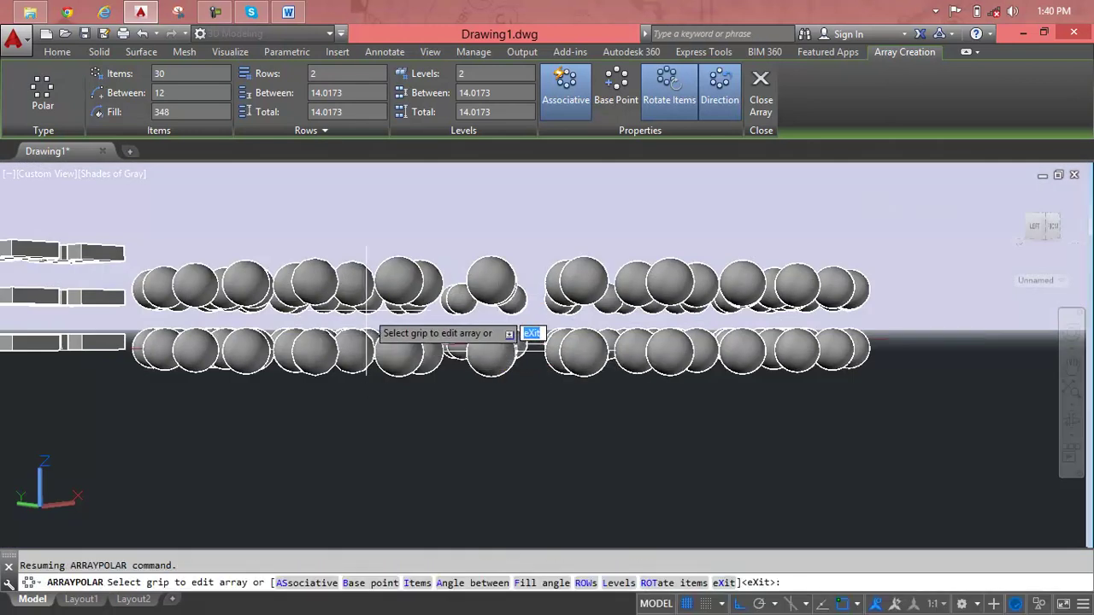
{"action": "scroll", "coordinate": [386, 312], "scroll_direction": "up", "scroll_amount": 2}
{"action": "scroll", "coordinate": [385, 312], "scroll_direction": "up", "scroll_amount": 2}
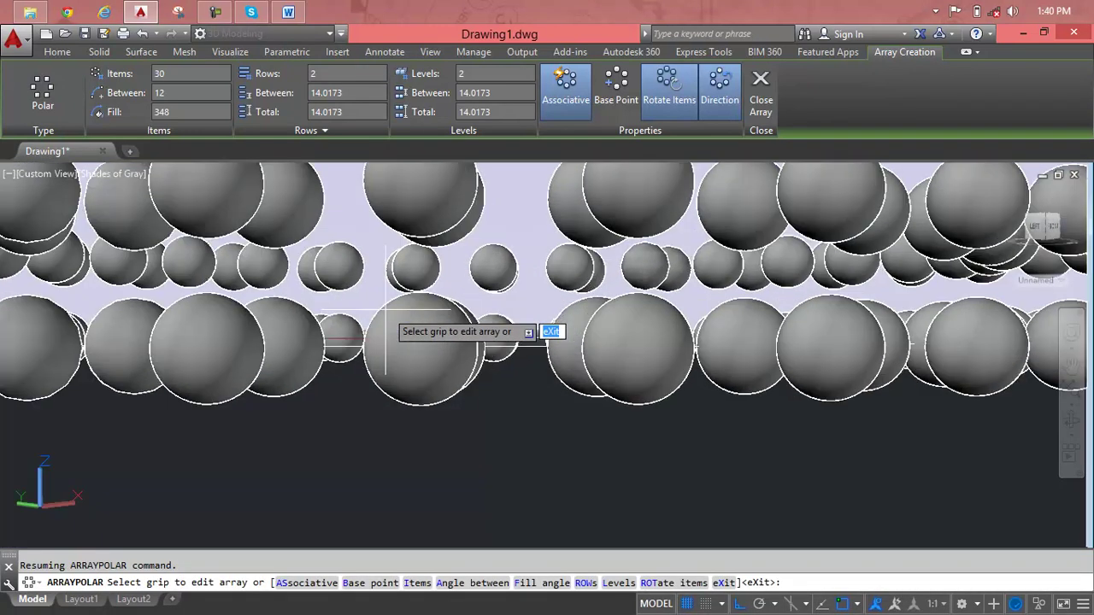
{"action": "scroll", "coordinate": [385, 312], "scroll_direction": "down", "scroll_amount": 3}
{"action": "mouse_move", "coordinate": [389, 367]}
{"action": "middle_mouse_down", "text": "shift"}
{"action": "mouse_move", "coordinate": [390, 384]}
{"action": "mouse_move", "coordinate": [344, 429]}
{"action": "mouse_move", "coordinate": [330, 399]}
{"action": "middle_mouse_up", "text": "shift"}
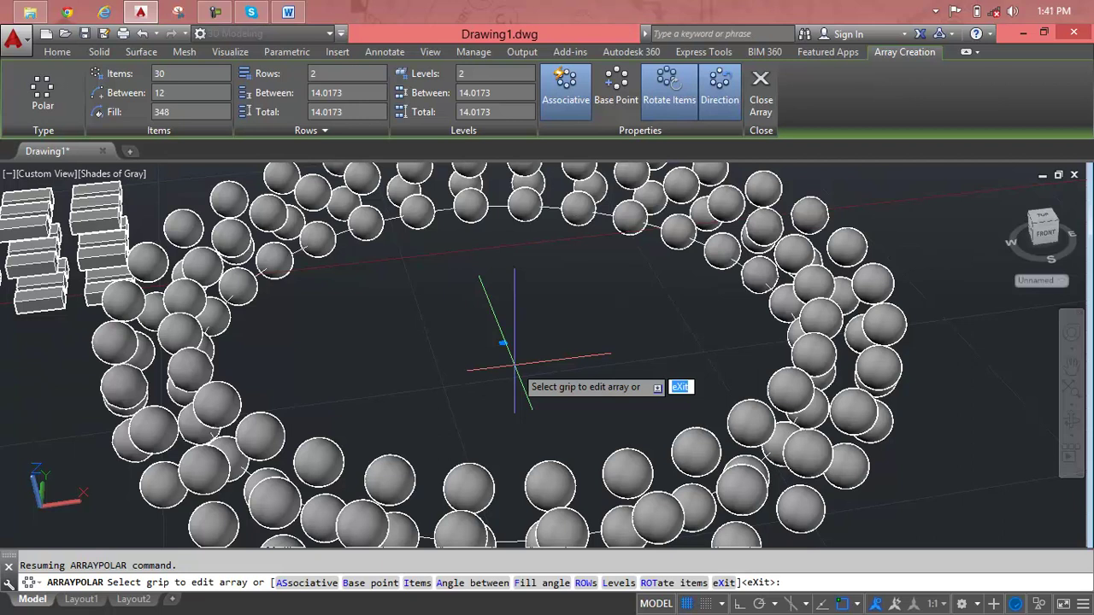
{"action": "scroll", "coordinate": [513, 369], "scroll_direction": "down", "scroll_amount": 3}
{"action": "scroll", "coordinate": [479, 376], "scroll_direction": "down", "scroll_amount": 2}
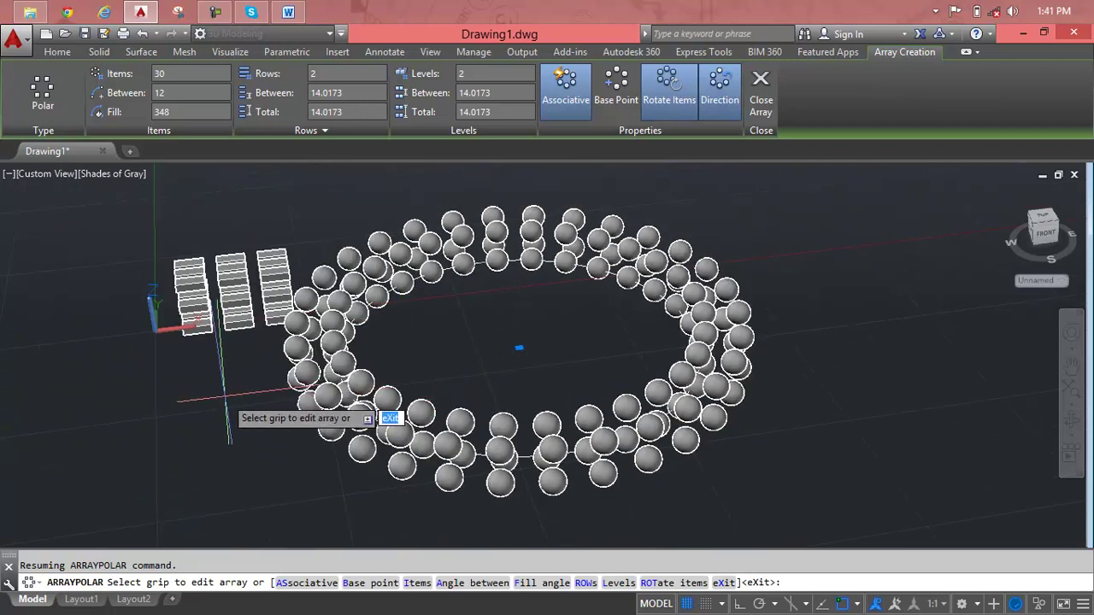
{"action": "scroll", "coordinate": [211, 369], "scroll_direction": "up", "scroll_amount": 2}
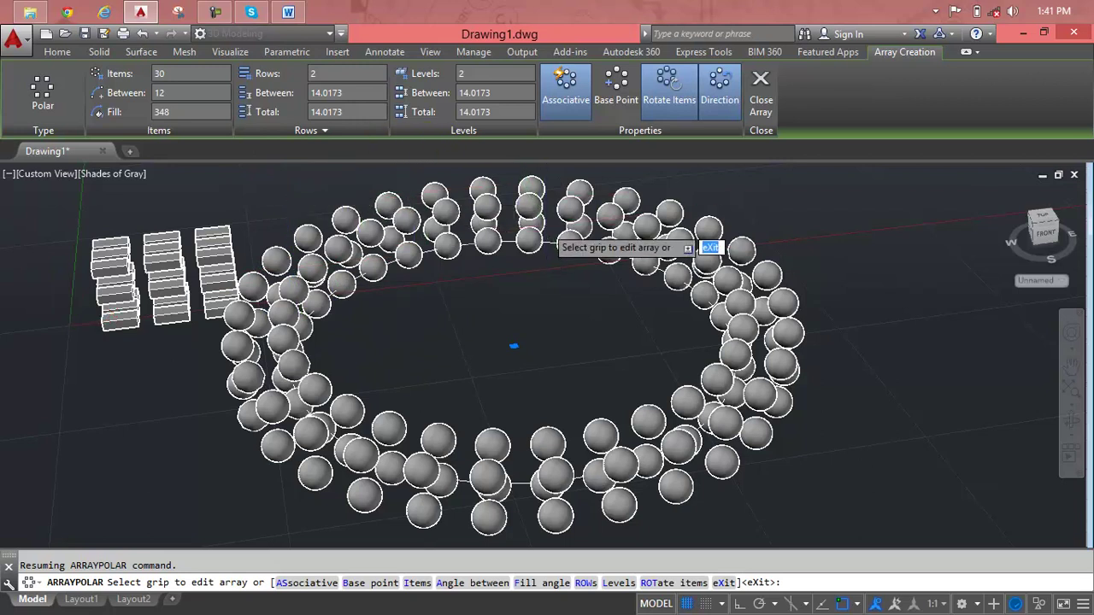
Zoom out and pan the sphere ring left to leave open space on the right.
{"action": "scroll", "coordinate": [527, 231], "scroll_direction": "down", "scroll_amount": 2}
{"action": "middle_click_drag", "start_coordinate": [527, 231], "coordinate": [111, 244]}
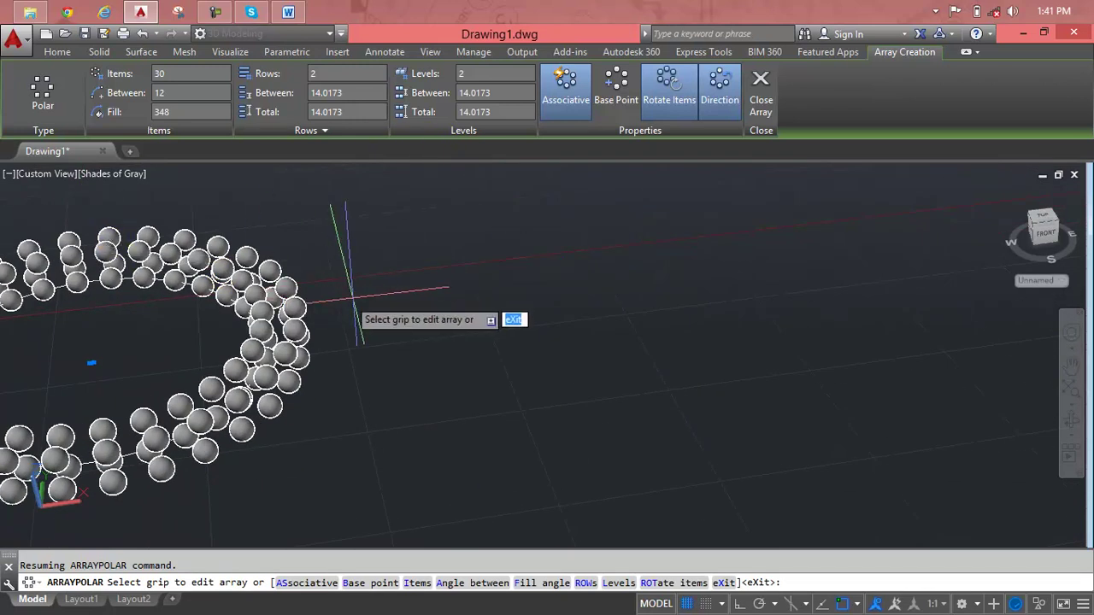
Finish the polar array and draw a three-point arc to the right of the spheres.
{"action": "key", "text": "Escape"}
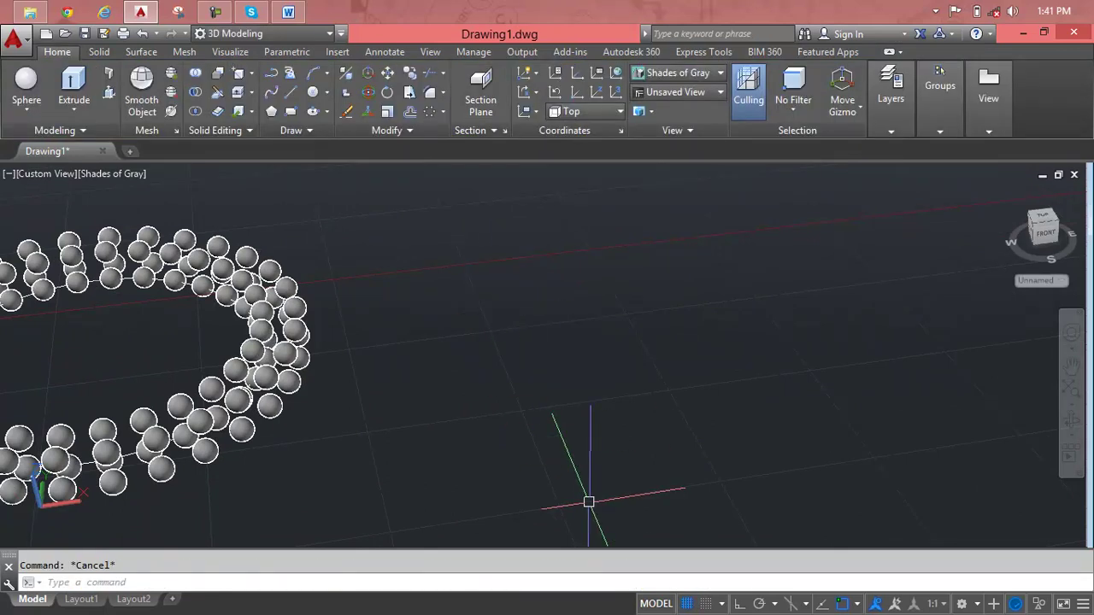
{"action": "key", "text": "Return"}
{"action": "left_click", "coordinate": [552, 419]}
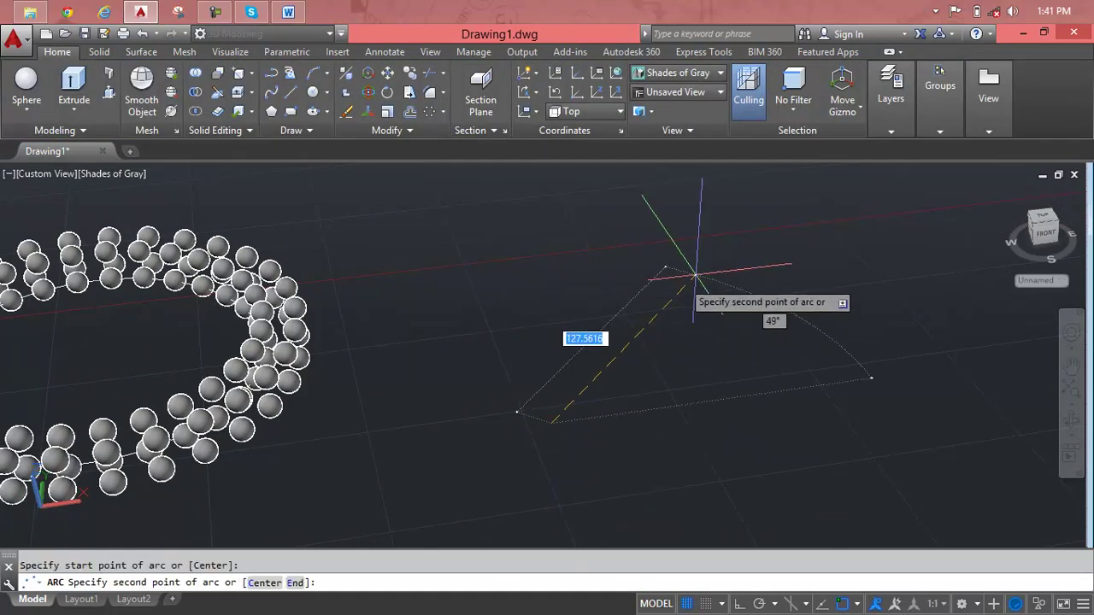
{"action": "left_click", "coordinate": [673, 246]}
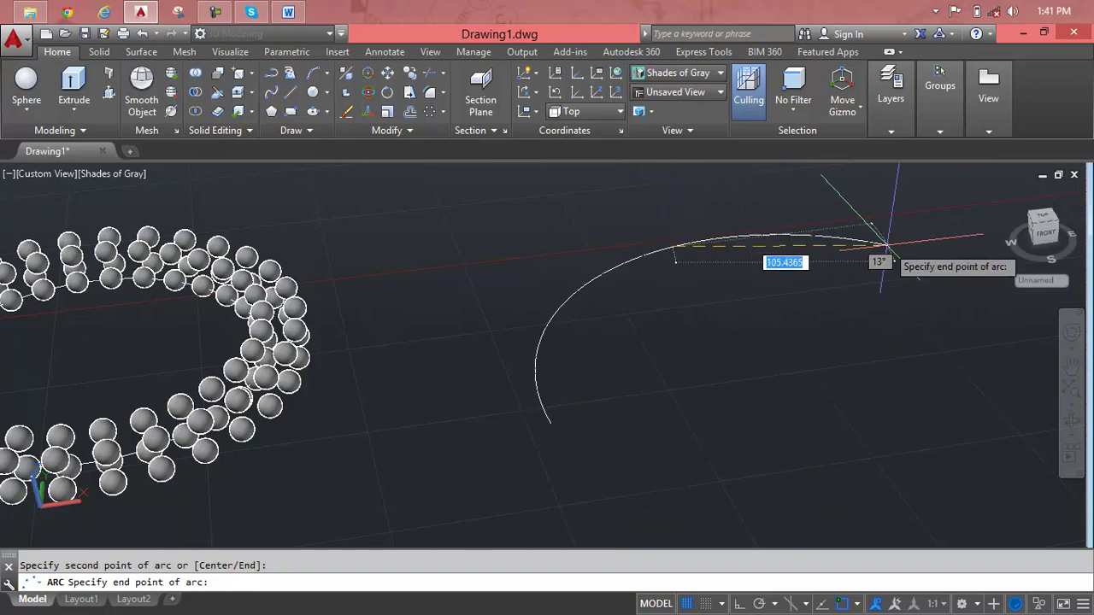
{"action": "left_click", "coordinate": [924, 226]}
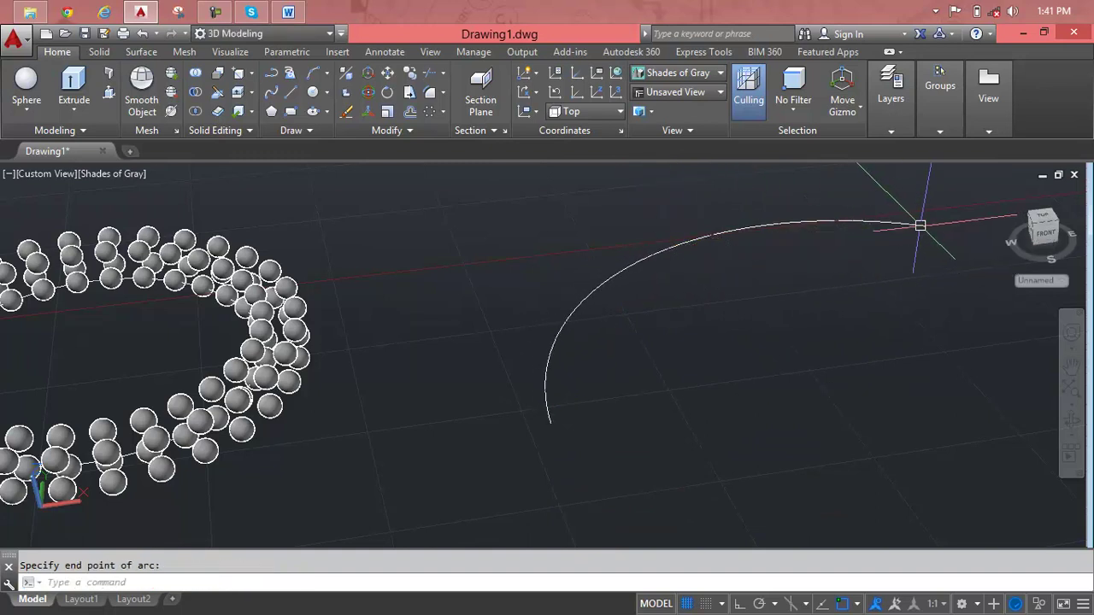
{"action": "middle_click_drag", "start_coordinate": [926, 226], "coordinate": [706, 362]}
{"action": "left_click", "coordinate": [705, 356]}
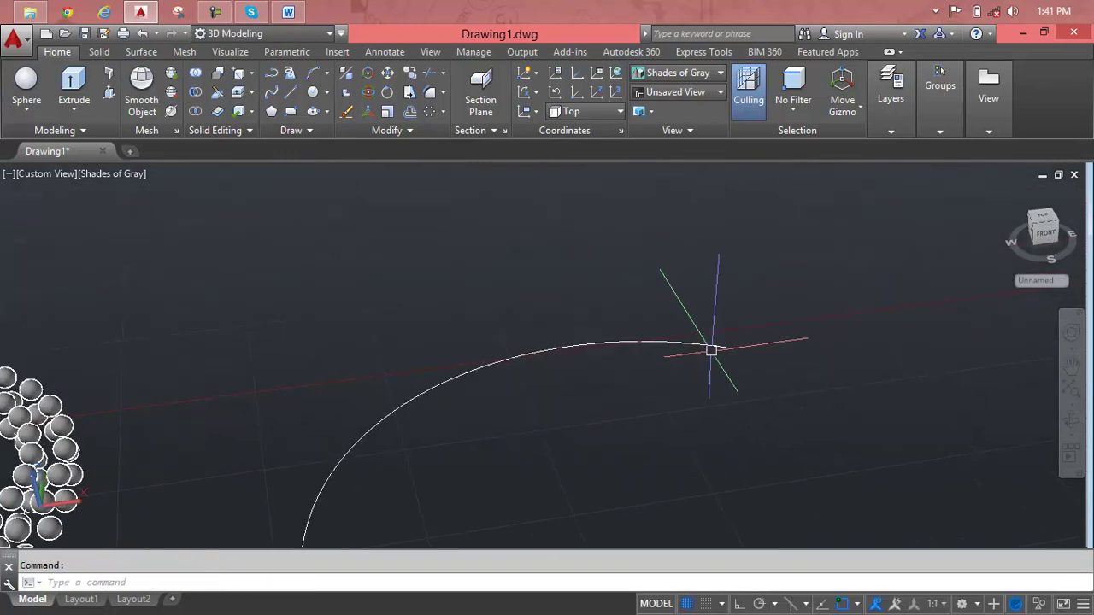
Move the arc straight upward to a higher position.
{"action": "left_click", "coordinate": [721, 349]}
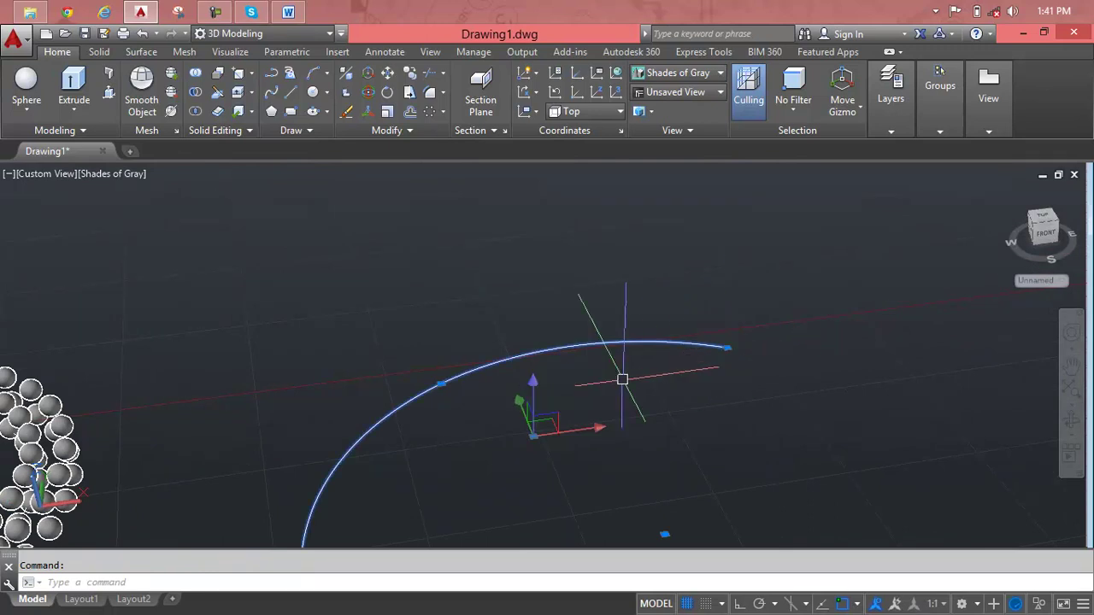
{"action": "left_click", "coordinate": [533, 400]}
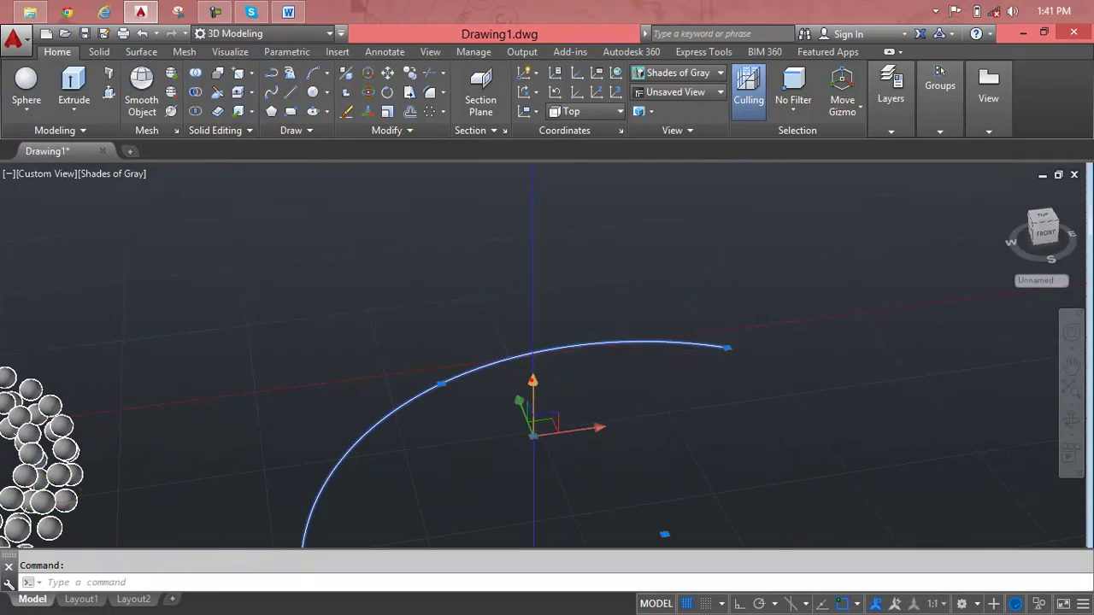
{"action": "left_click", "coordinate": [557, 351]}
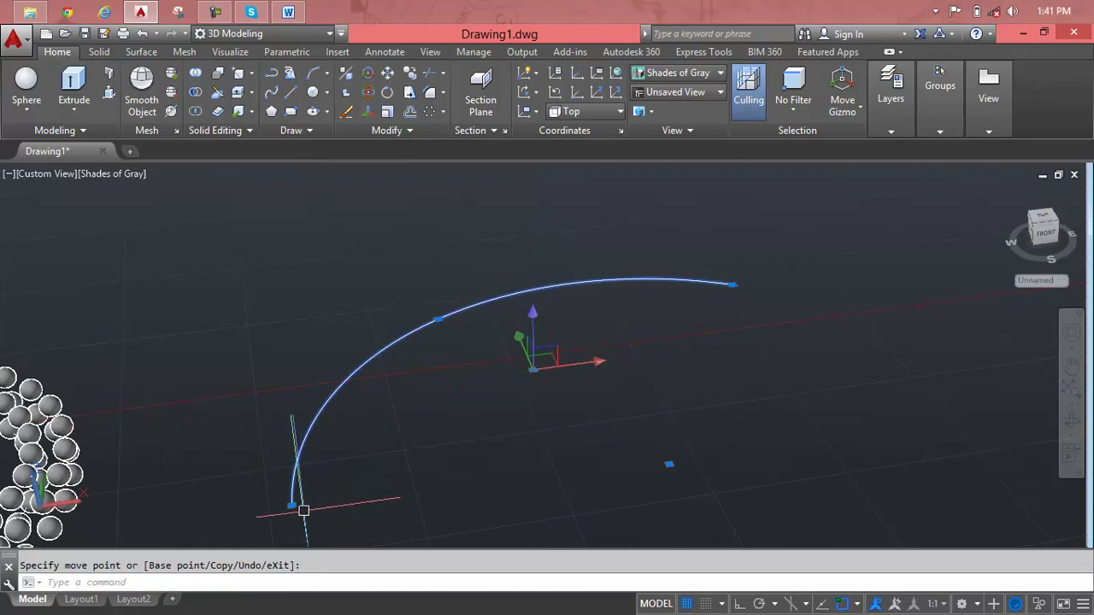
Stretch the arc's lower endpoint to a new point and clear the grips.
{"action": "key", "text": "space"}
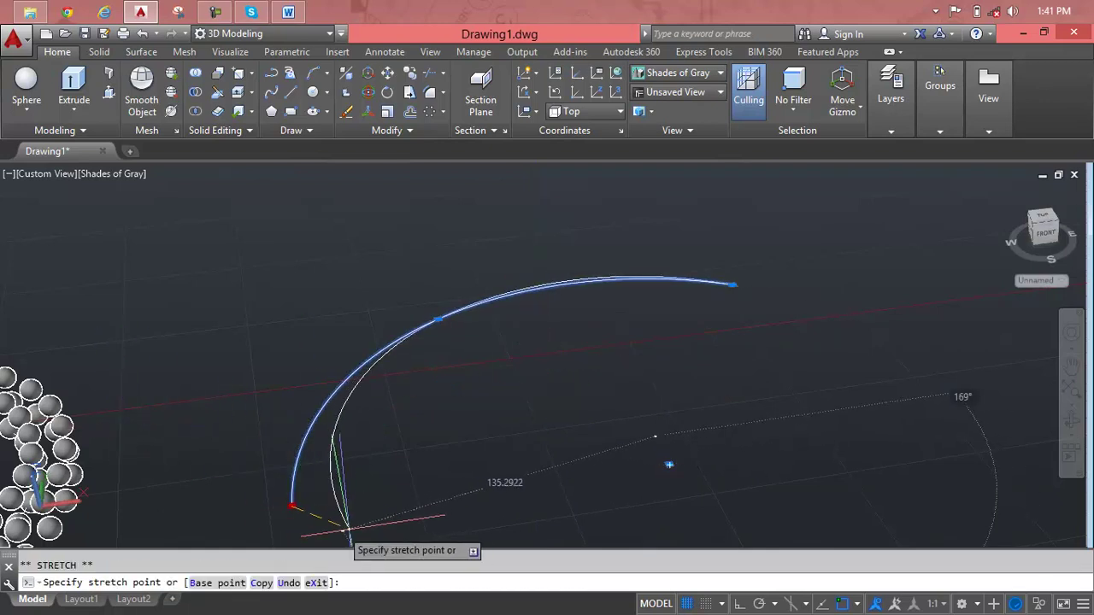
{"action": "mouse_move", "coordinate": [291, 504]}
{"action": "middle_mouse_down"}
{"action": "mouse_move", "coordinate": [357, 410]}
{"action": "mouse_move", "coordinate": [359, 384]}
{"action": "middle_mouse_up"}
{"action": "left_click", "coordinate": [366, 459]}
{"action": "scroll", "coordinate": [367, 459], "scroll_direction": "up", "scroll_amount": 2}
{"action": "mouse_move", "coordinate": [393, 433]}
{"action": "middle_mouse_down"}
{"action": "mouse_move", "coordinate": [394, 484]}
{"action": "mouse_move", "coordinate": [423, 364]}
{"action": "middle_mouse_up"}
{"action": "key", "text": "Escape"}
{"action": "scroll", "coordinate": [423, 457], "scroll_direction": "up", "scroll_amount": 2}
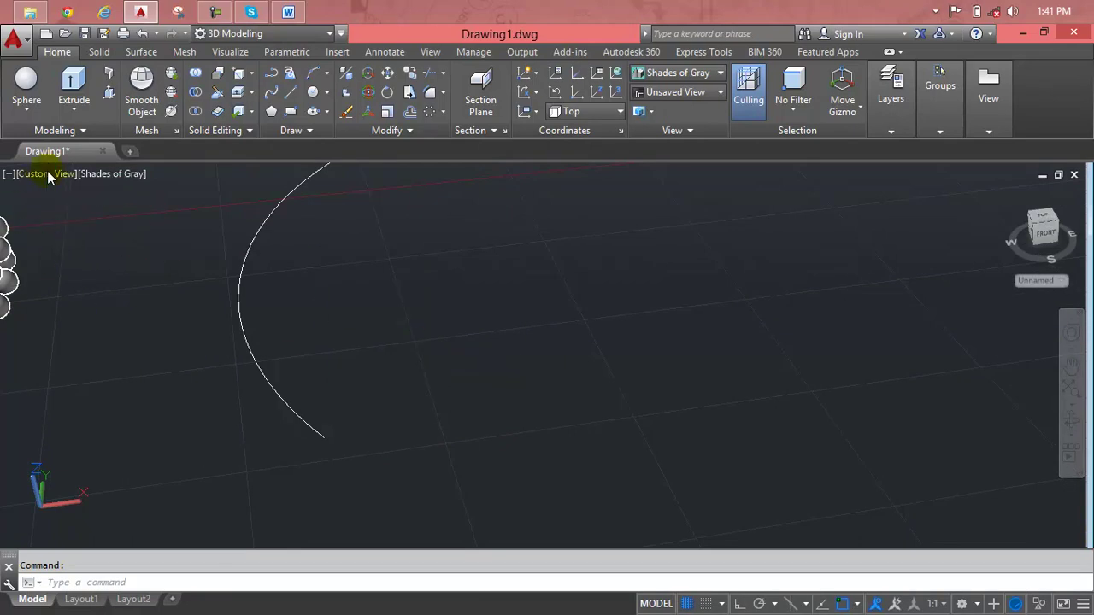
Create a small cone solid at the arc's lower end by picking base centre, radius and height.
{"action": "left_click", "coordinate": [35, 114]}
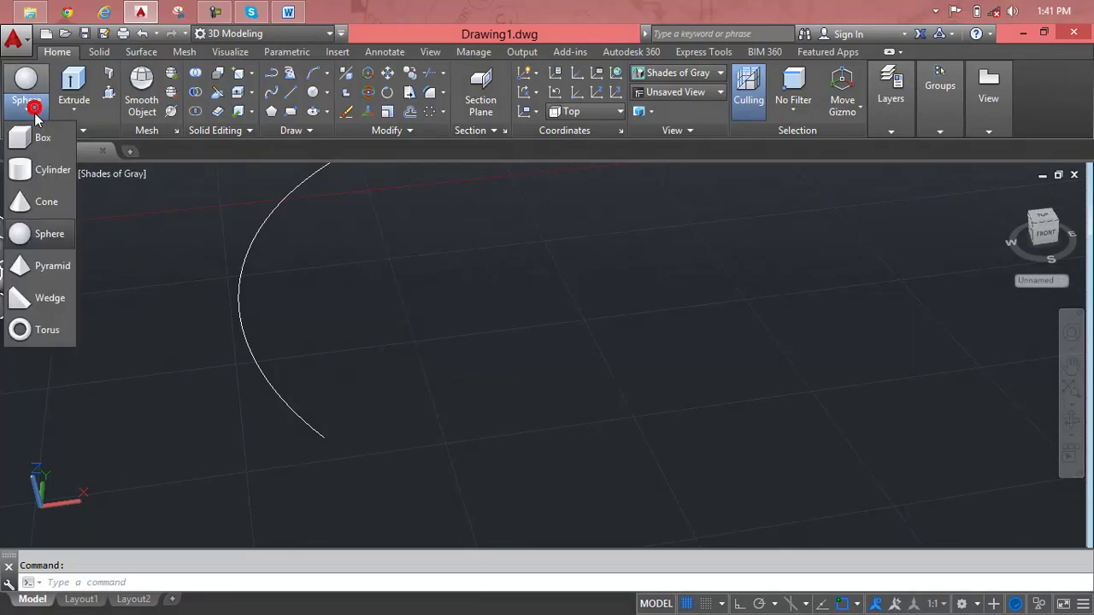
{"action": "left_click", "coordinate": [30, 201]}
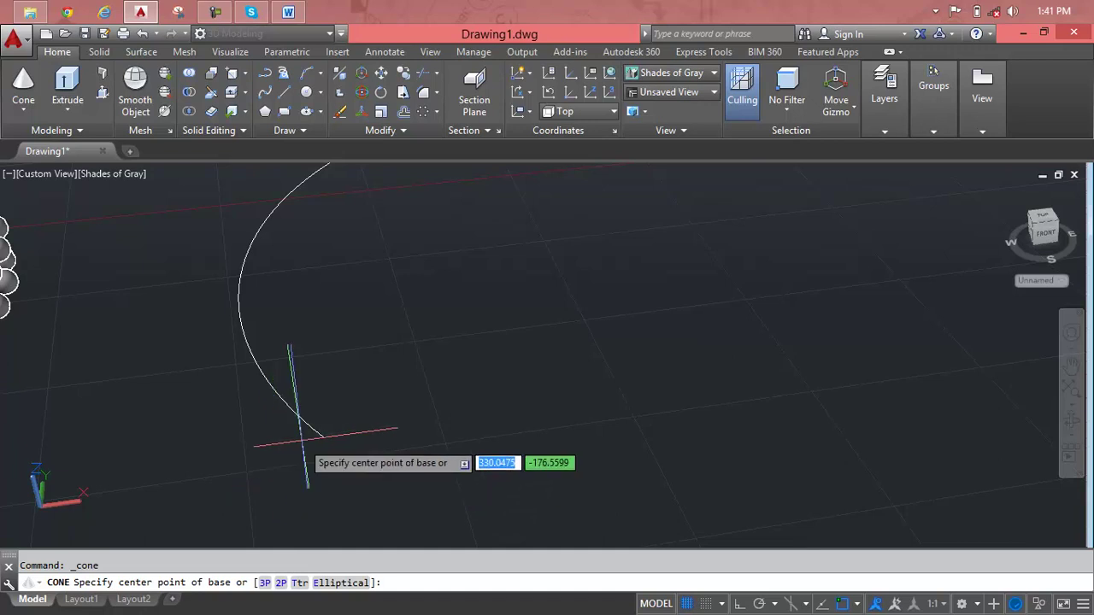
{"action": "left_click", "coordinate": [318, 436]}
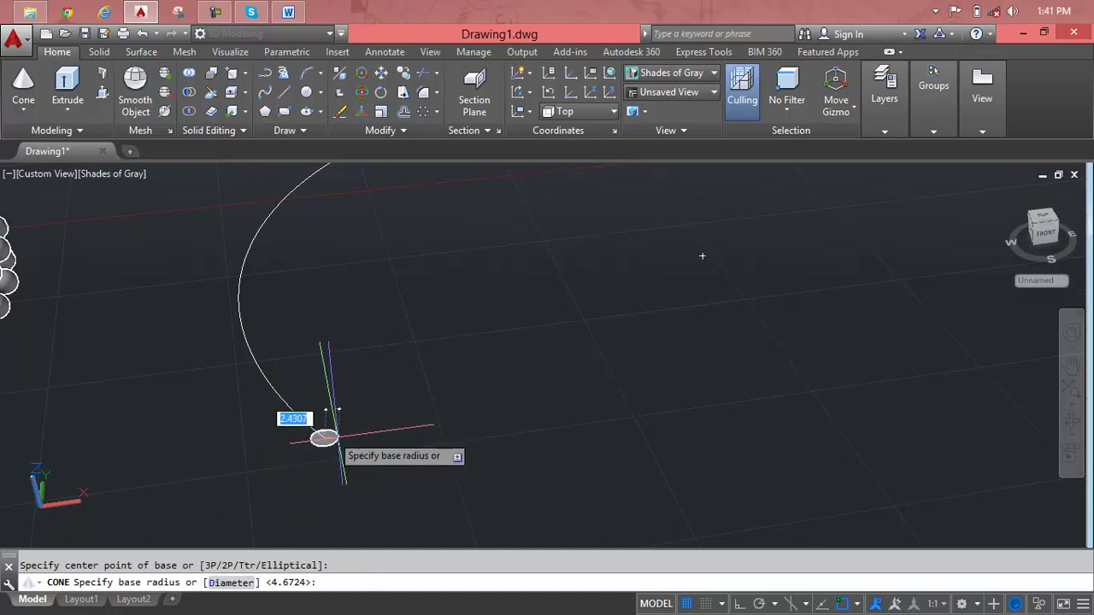
{"action": "left_click", "coordinate": [345, 441]}
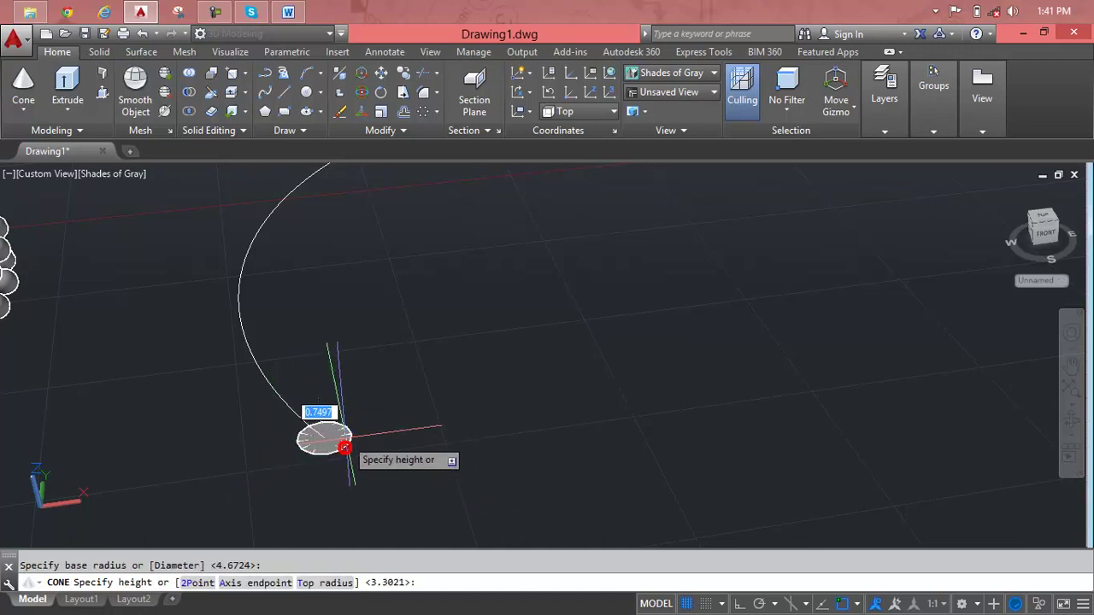
{"action": "left_click", "coordinate": [335, 396]}
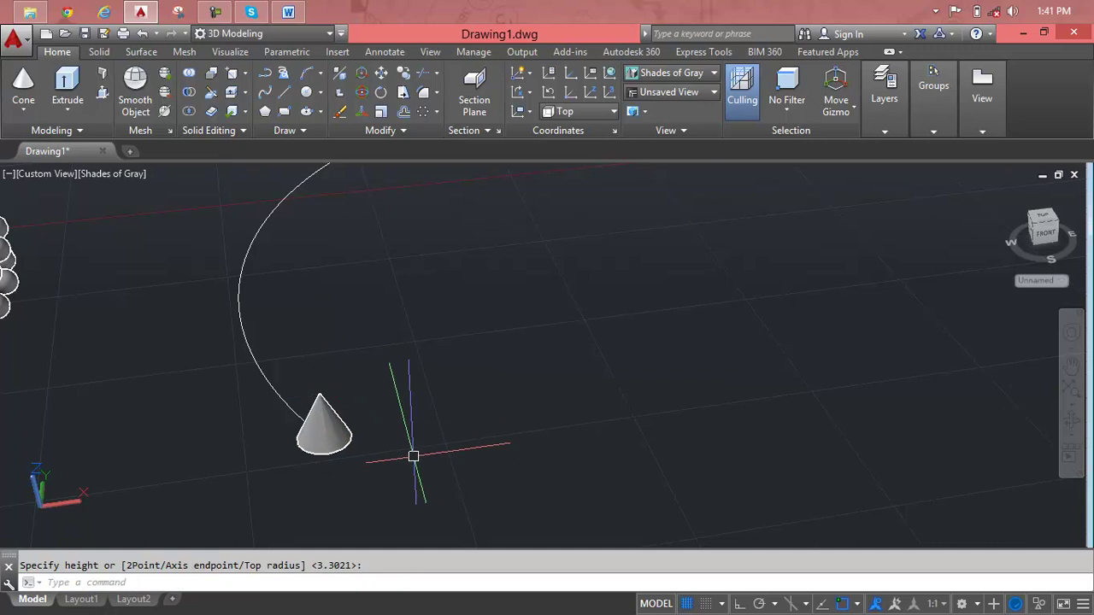
{"action": "key", "text": "Escape"}
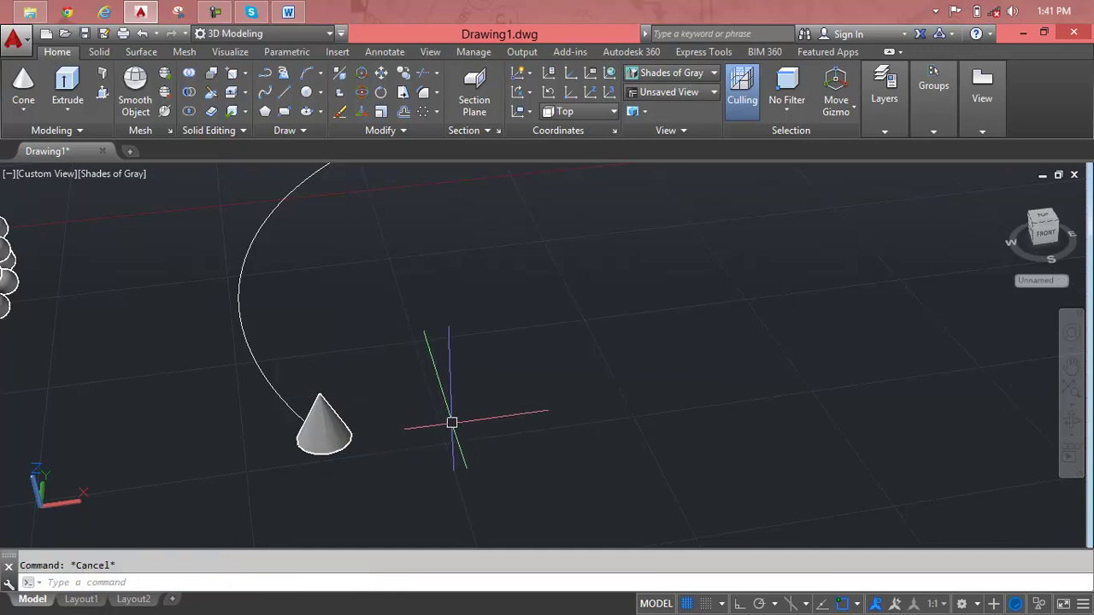
{"action": "type", "text": "R"}
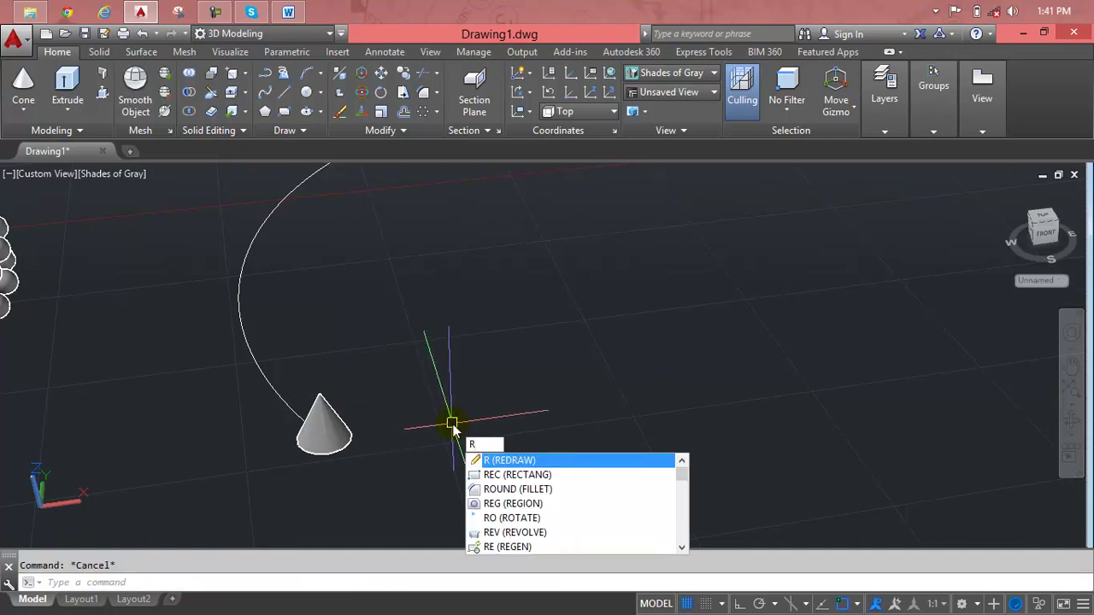
Path-array the cone along the arc, giving 18 cones spaced 22.2944 apart.
{"action": "type", "text": "Ay"}
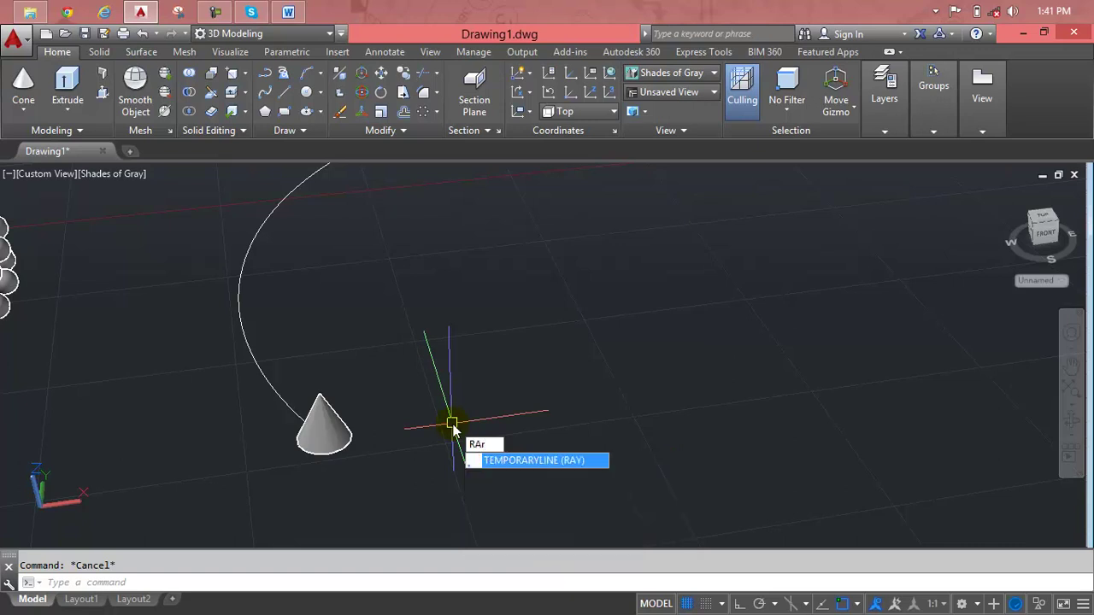
{"action": "key", "text": "BackSpace"}
{"action": "key", "text": "BackSpace"}
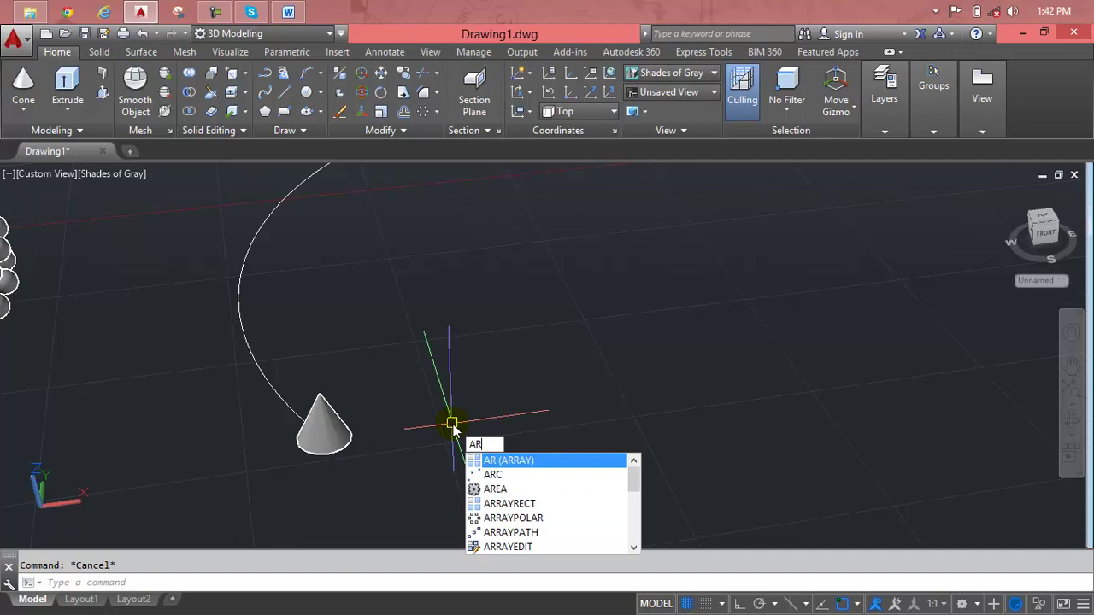
{"action": "key", "text": "Return"}
{"action": "left_click", "coordinate": [327, 444]}
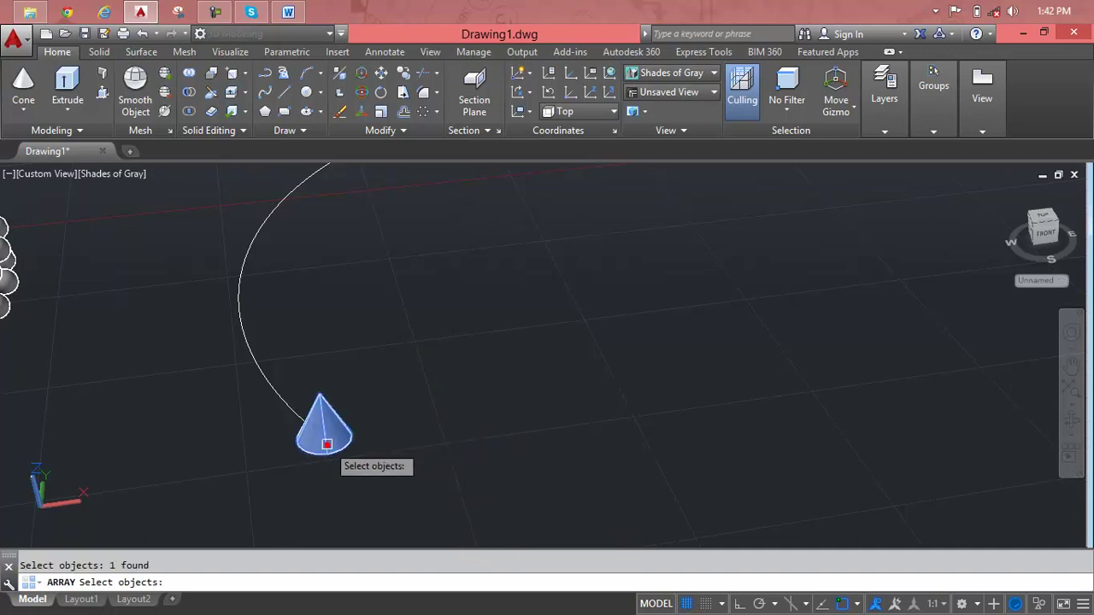
{"action": "key", "text": "Return"}
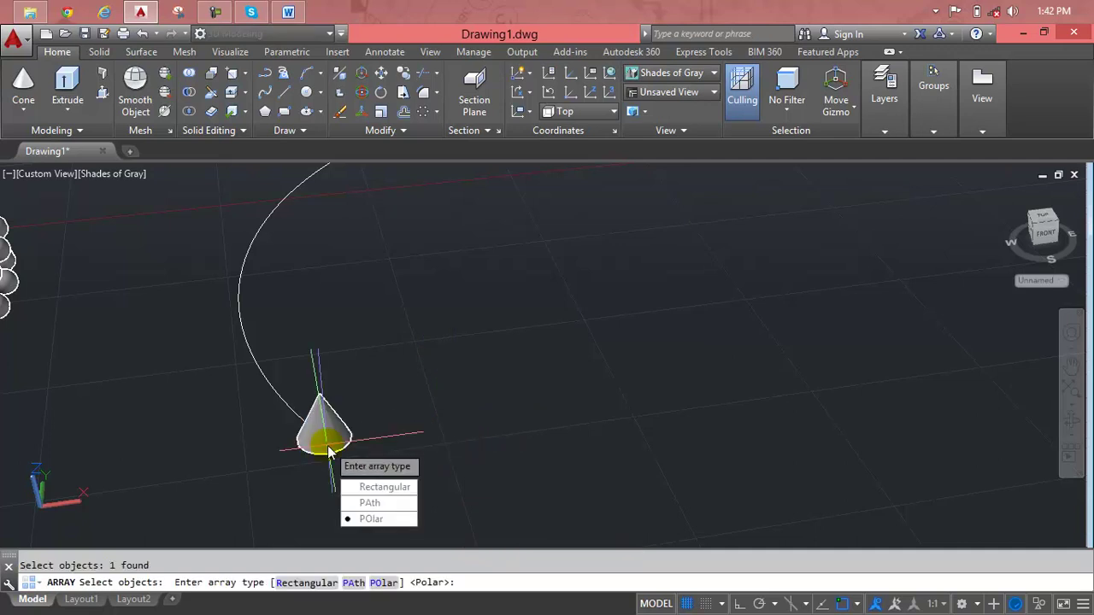
{"action": "left_click", "coordinate": [382, 500]}
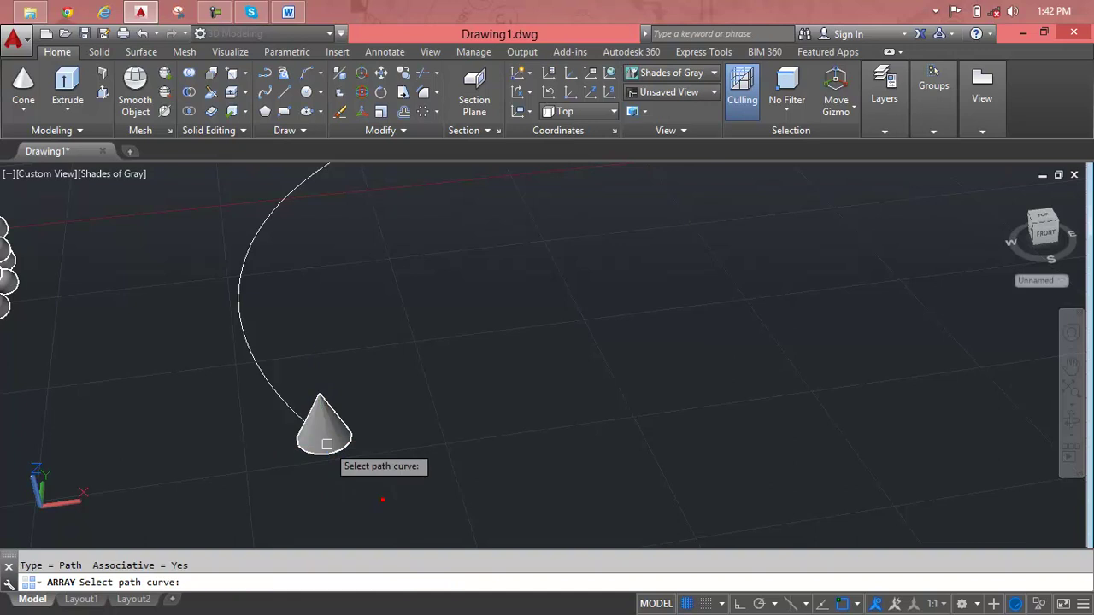
{"action": "left_click", "coordinate": [292, 405]}
{"action": "scroll", "coordinate": [342, 385], "scroll_direction": "down", "scroll_amount": 2}
{"action": "scroll", "coordinate": [523, 298], "scroll_direction": "down", "scroll_amount": 2}
{"action": "scroll", "coordinate": [500, 329], "scroll_direction": "down", "scroll_amount": 1}
{"action": "middle_click_drag", "start_coordinate": [483, 324], "coordinate": [447, 343]}
{"action": "scroll", "coordinate": [542, 276], "scroll_direction": "up", "scroll_amount": 2}
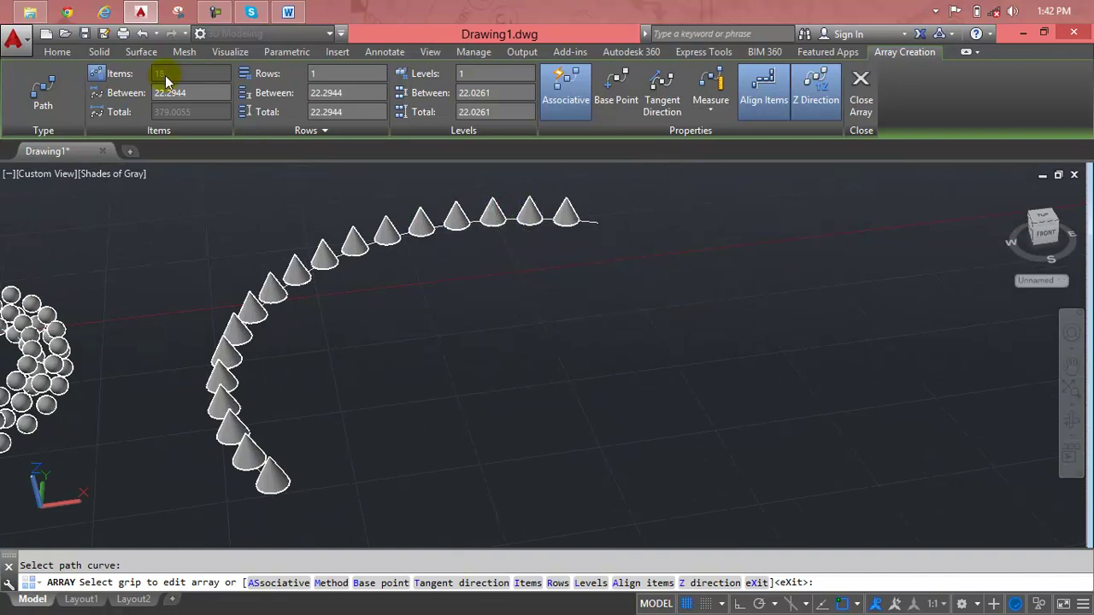
Stack the cone path array 3 levels high, 22.0261 apart, and finish the array.
{"action": "left_click", "coordinate": [186, 93]}
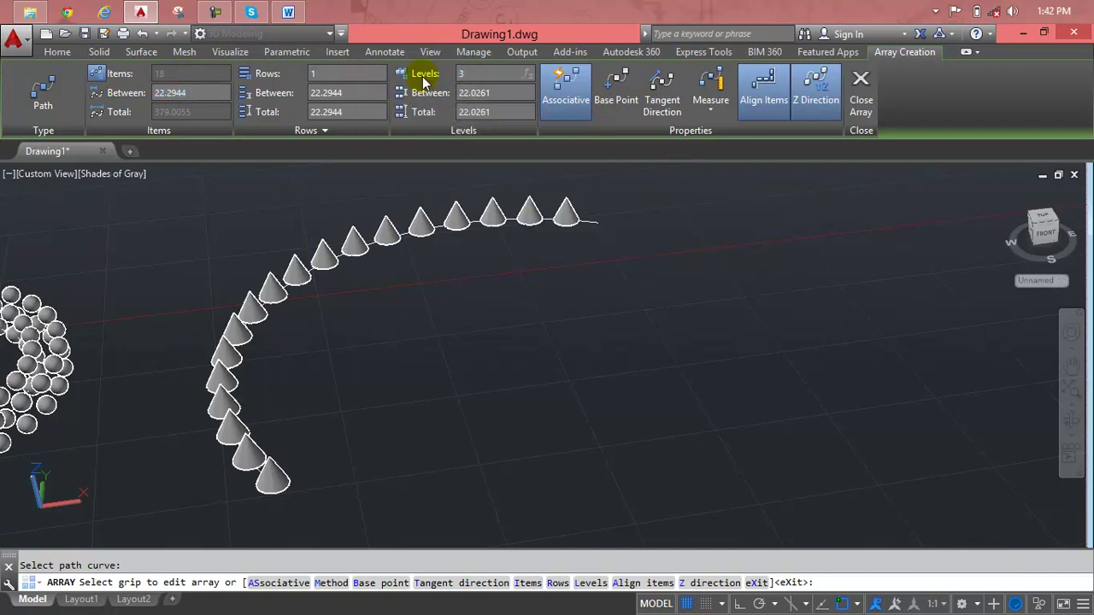
{"action": "key", "text": "Return"}
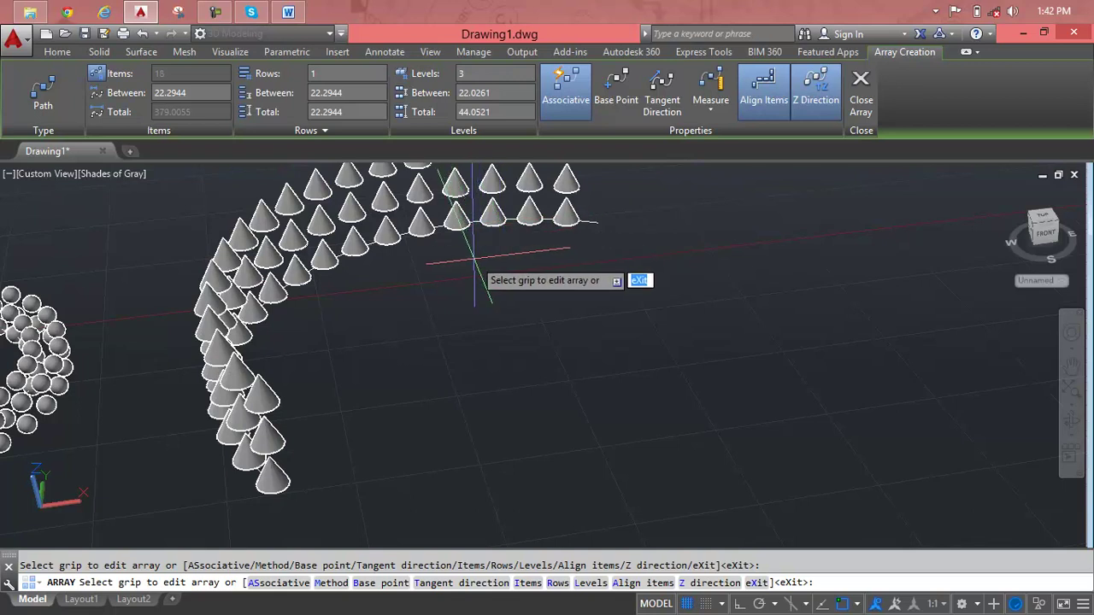
{"action": "mouse_move", "coordinate": [459, 298]}
{"action": "middle_mouse_down", "text": "shift"}
{"action": "mouse_move", "coordinate": [318, 334]}
{"action": "mouse_move", "coordinate": [334, 312]}
{"action": "mouse_move", "coordinate": [427, 265]}
{"action": "mouse_move", "coordinate": [488, 278]}
{"action": "mouse_move", "coordinate": [495, 291]}
{"action": "mouse_move", "coordinate": [431, 346]}
{"action": "middle_mouse_up", "text": "shift"}
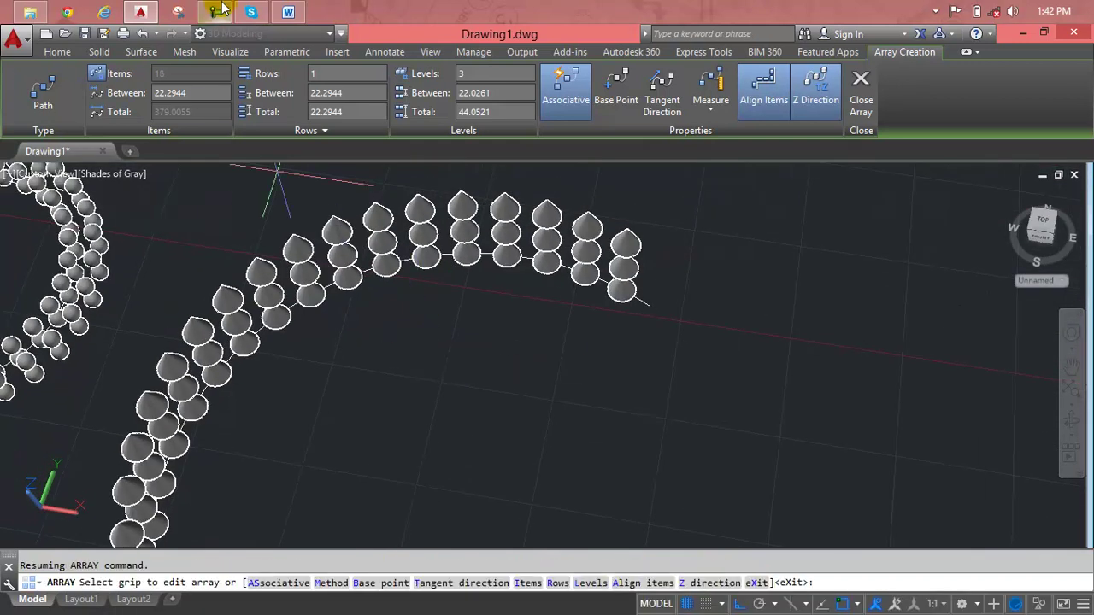
{"action": "key", "text": "Escape"}
Glance at the lesson notes in Word, then return and frame both arrays.
{"action": "left_click", "coordinate": [290, 12]}
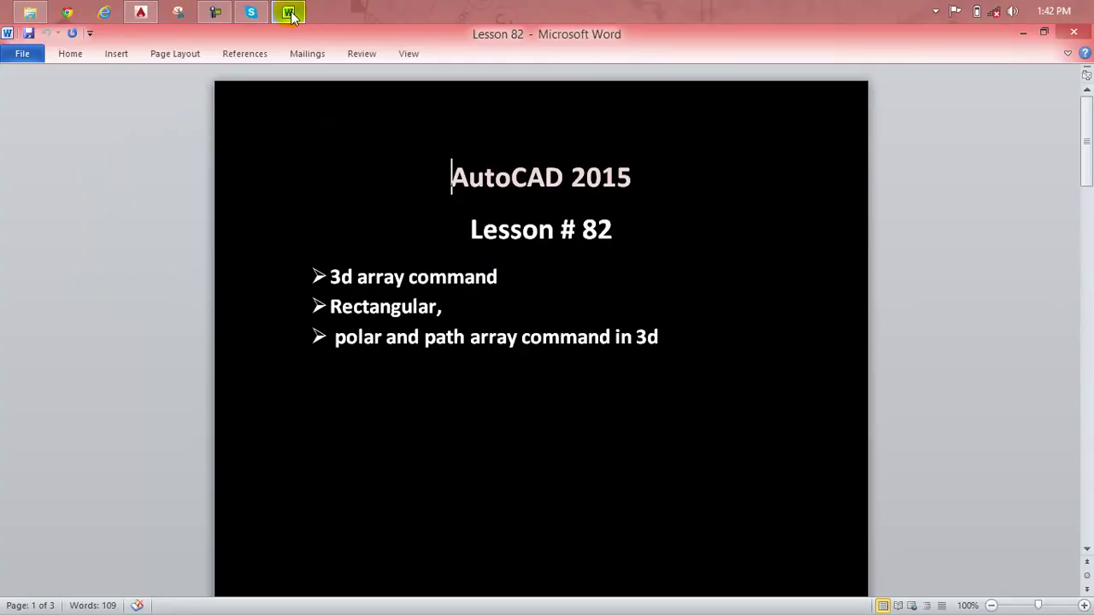
{"action": "left_click", "coordinate": [290, 13]}
{"action": "scroll", "coordinate": [435, 196], "scroll_direction": "down", "scroll_amount": 2}
{"action": "scroll", "coordinate": [394, 416], "scroll_direction": "down", "scroll_amount": 2}
{"action": "middle_click_drag", "start_coordinate": [394, 417], "coordinate": [501, 310]}
Crossing-select and delete the box, sphere and cone arrays, then return to the home view.
{"action": "left_click", "coordinate": [499, 303]}
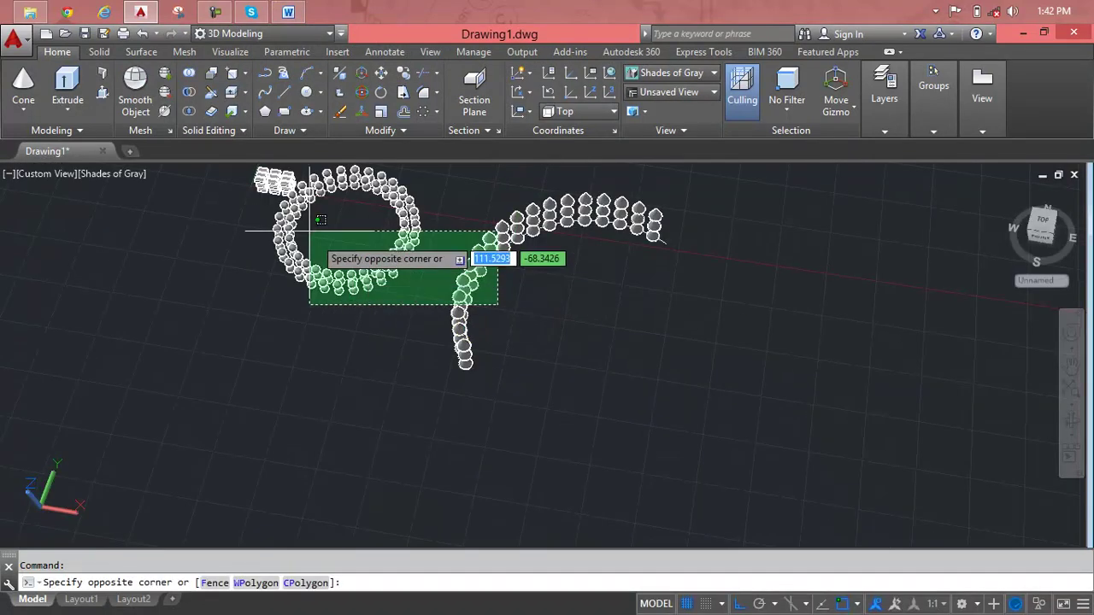
{"action": "left_click", "coordinate": [238, 176]}
{"action": "key", "text": "Delete"}
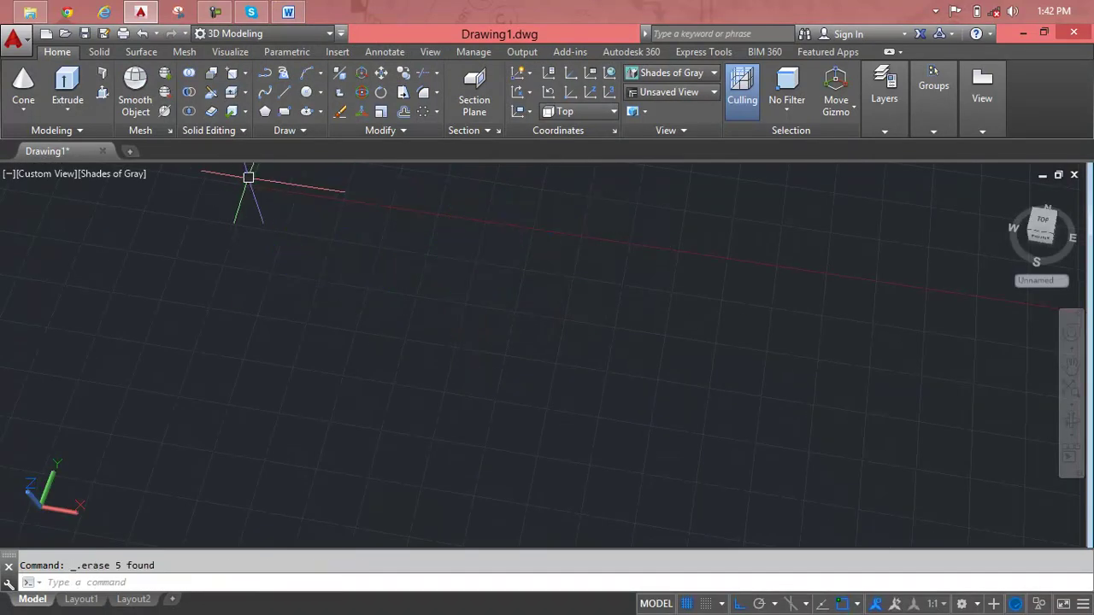
{"action": "middle_click_drag", "start_coordinate": [262, 183], "coordinate": [227, 255], "text": "shift"}
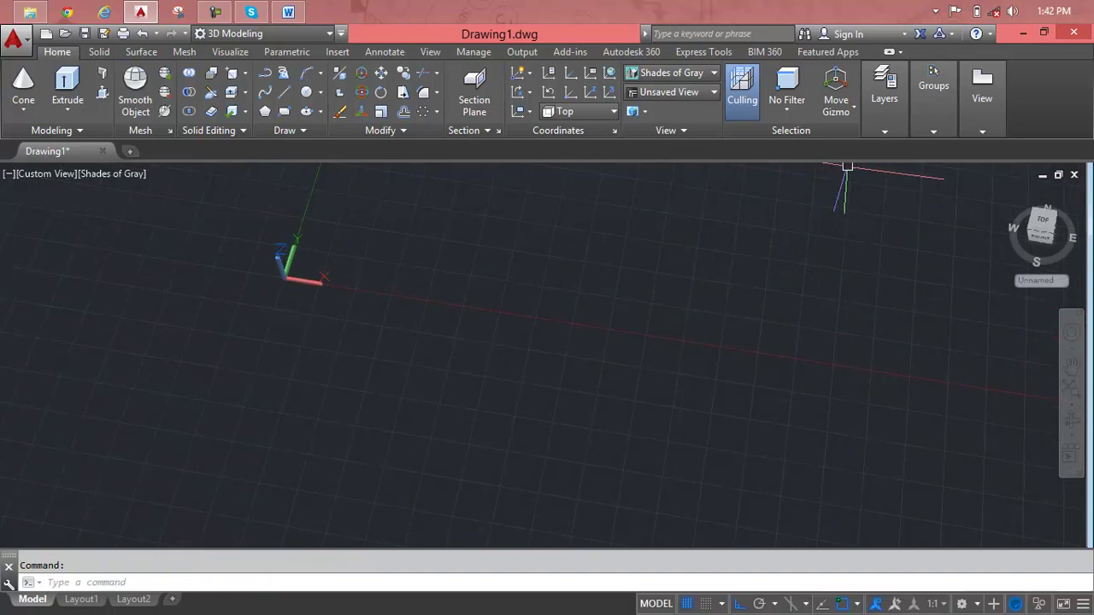
{"action": "left_click", "coordinate": [1009, 193]}
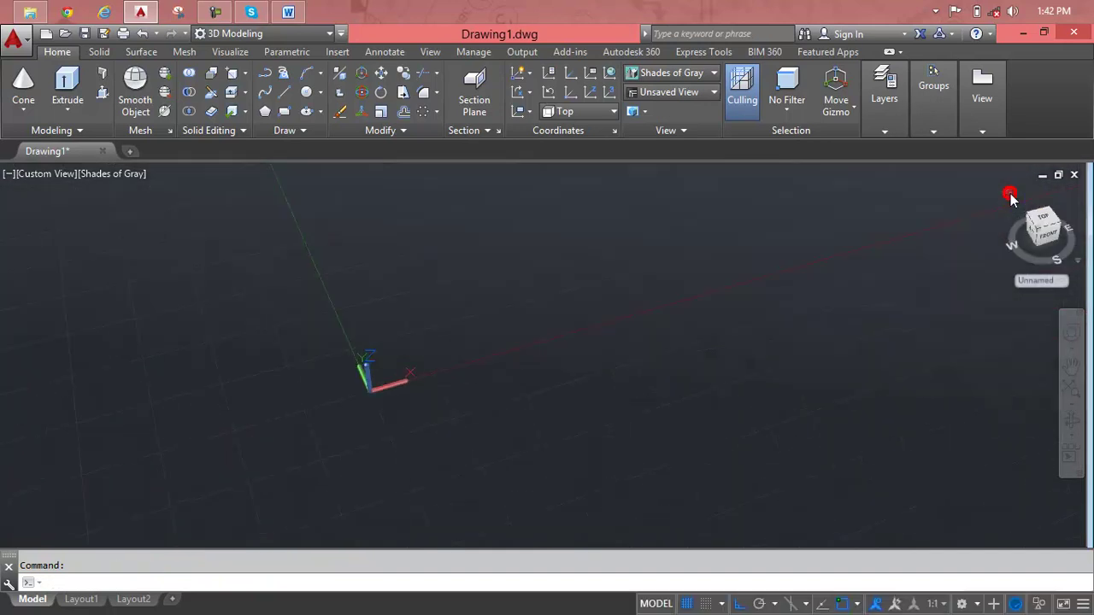